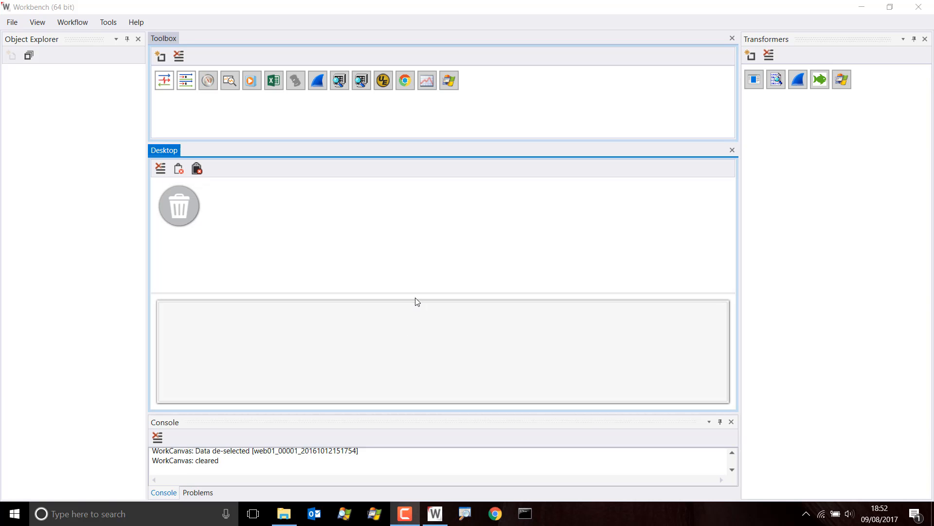
Enlarge the Desktop's upper canvas slightly by shrinking the selection area, and set the Object Explorer to auto-hide and back to pinned.
mouse_move(415, 293)
mouse_down()
mouse_move(417, 311)
mouse_move(428, 273)
mouse_move(424, 303)
mouse_up()
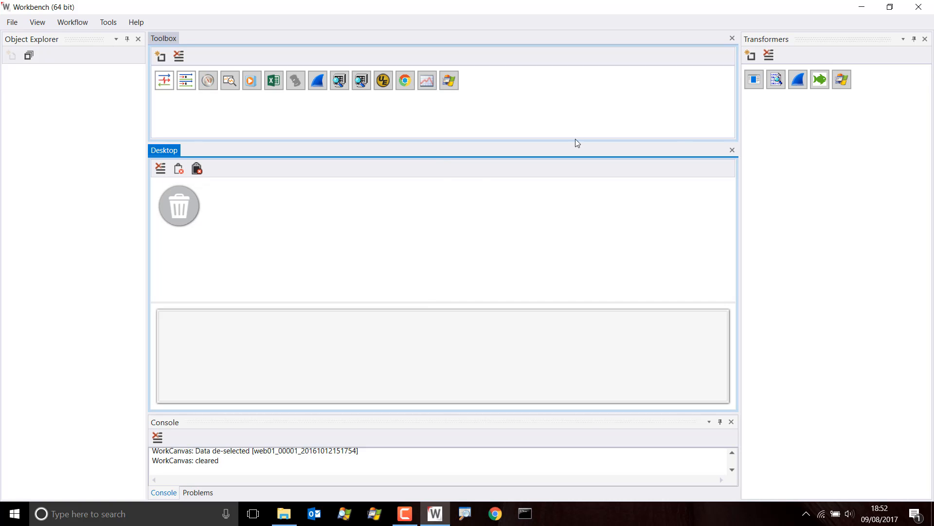
click(127, 40)
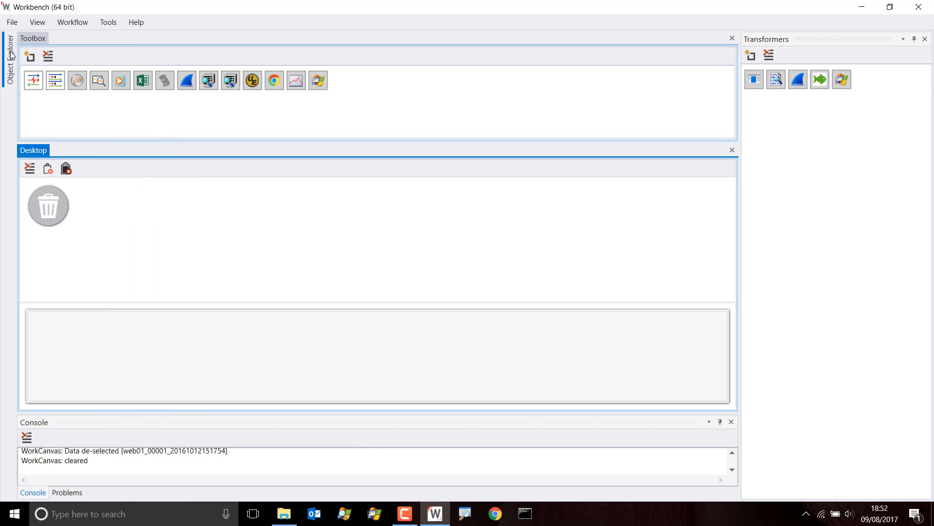
mouse_move(12, 55)
click(141, 39)
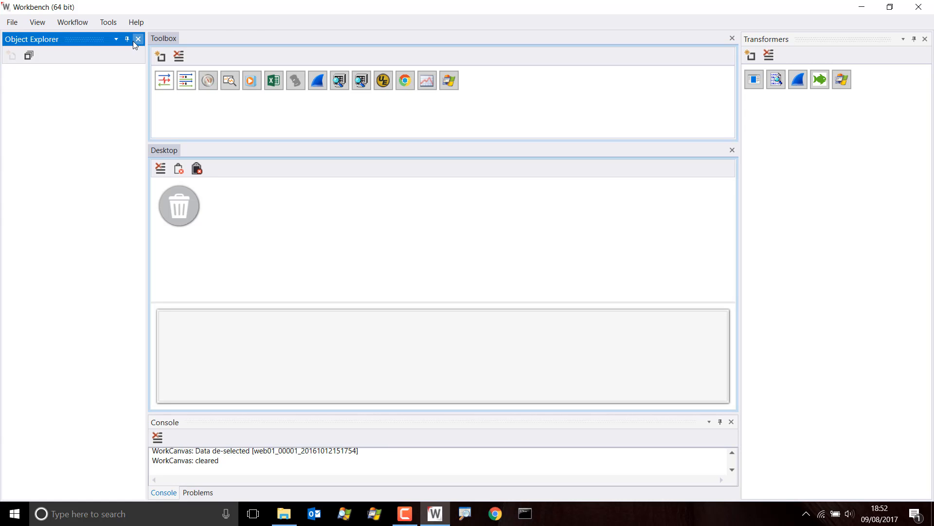
Float the Object Explorer, make it dockable again and dock it across the full width above the Toolbox and Transformers.
click(116, 39)
click(133, 53)
drag(76, 7, 402, 138)
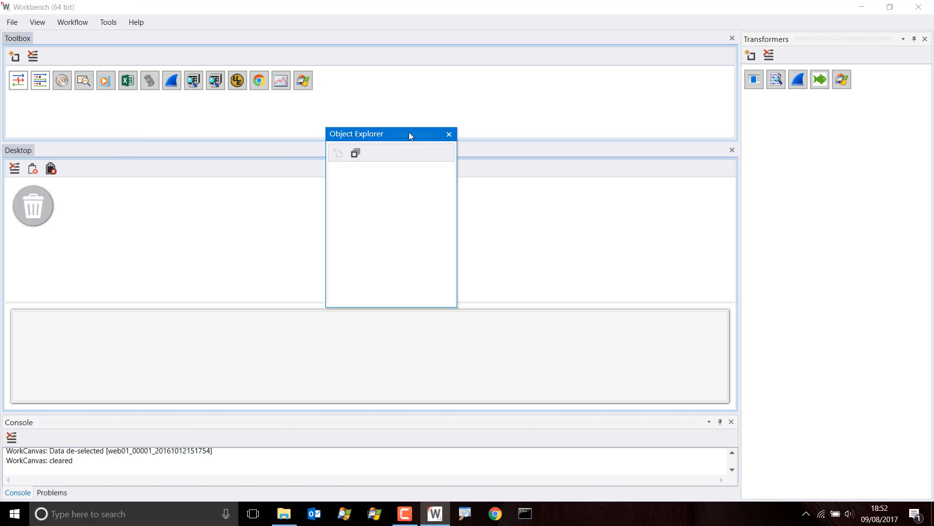
right_click(431, 133)
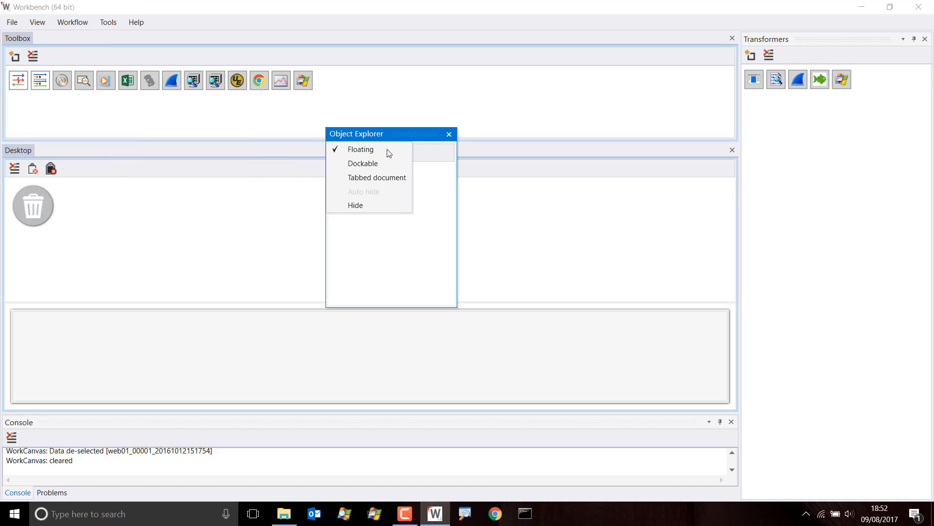
click(363, 164)
drag(399, 132, 467, 39)
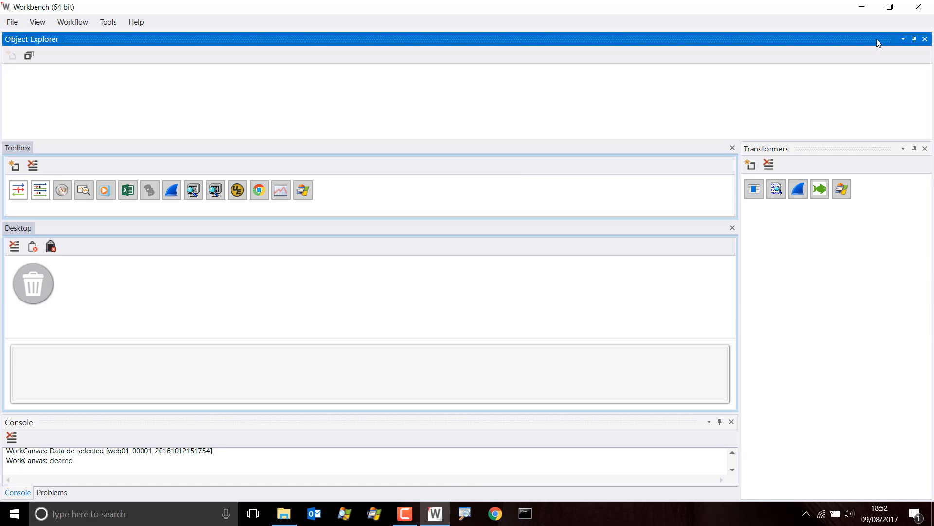
Set the Object Explorer to Floating, make it Dockable again and dock it as a vertical panel beside the Toolbox and Desktop.
click(903, 39)
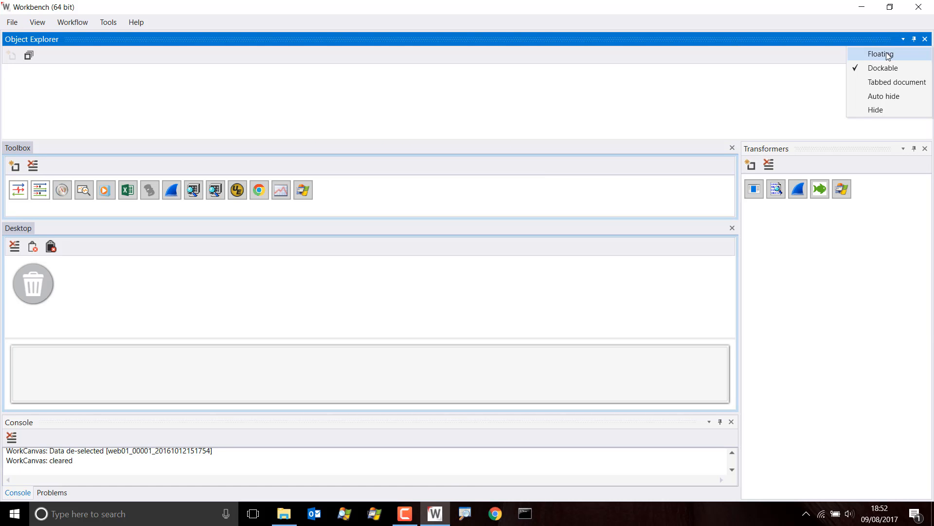
click(888, 54)
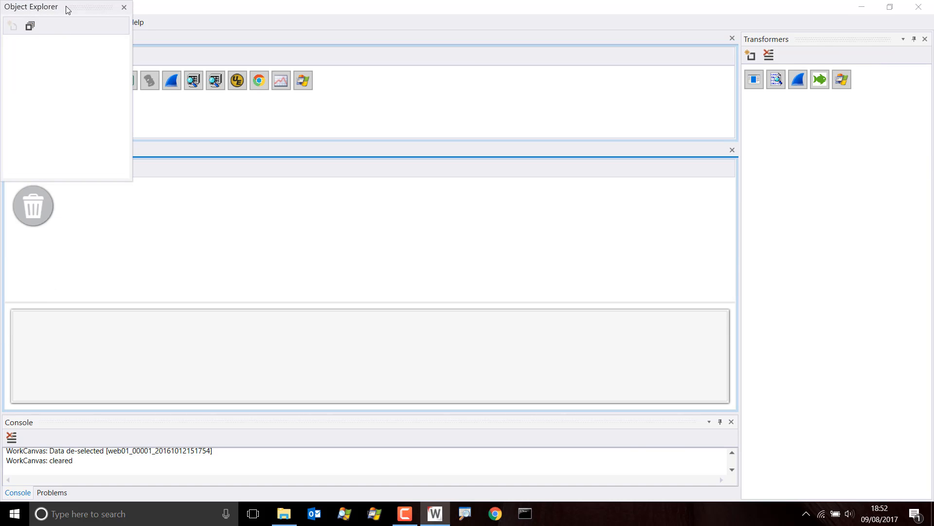
right_click(66, 6)
click(43, 37)
drag(83, 8, 8, 267)
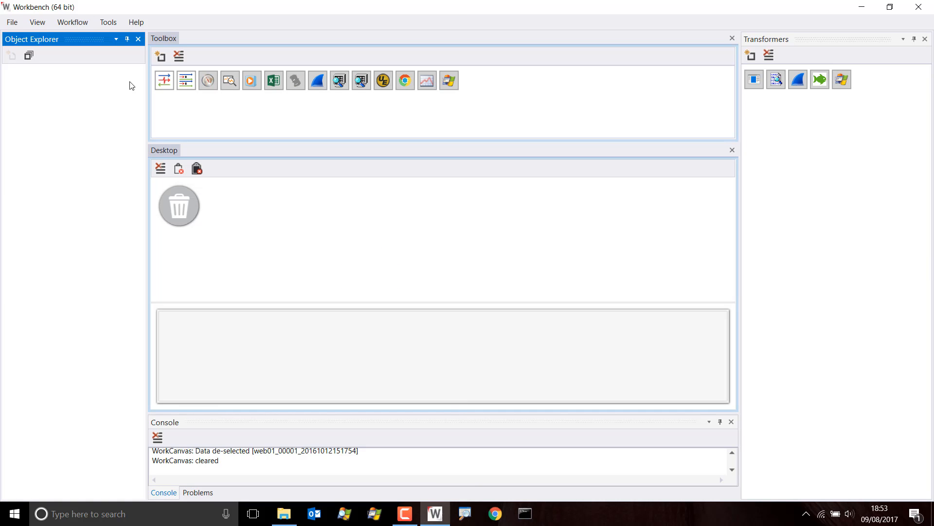
Switch to File Explorer and add web01_00001_20161012151754.pcapng from the web01 folder to the Workbench Desktop, moving its icon away from the trash can.
click(284, 513)
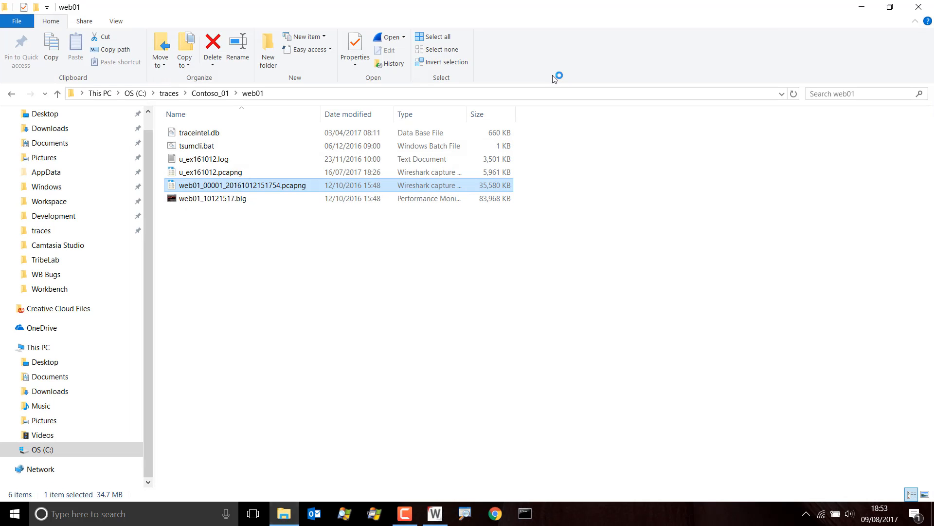
click(890, 7)
drag(699, 119, 711, 79)
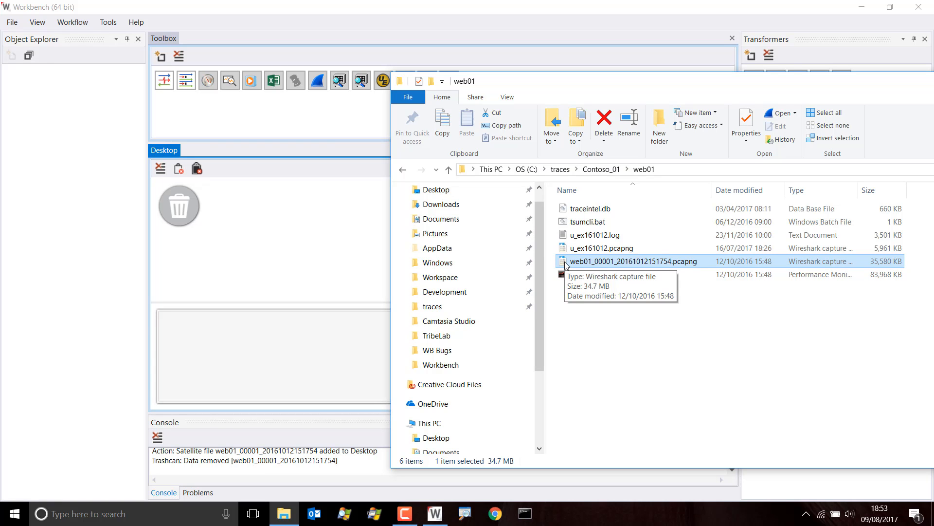
drag(565, 261, 293, 258)
drag(220, 211, 304, 229)
In File Explorer, open the db01 folder and add db01_00001_20161012144830.pcapng to the Workbench Desktop, then minimise File Explorer.
key(alt+Tab)
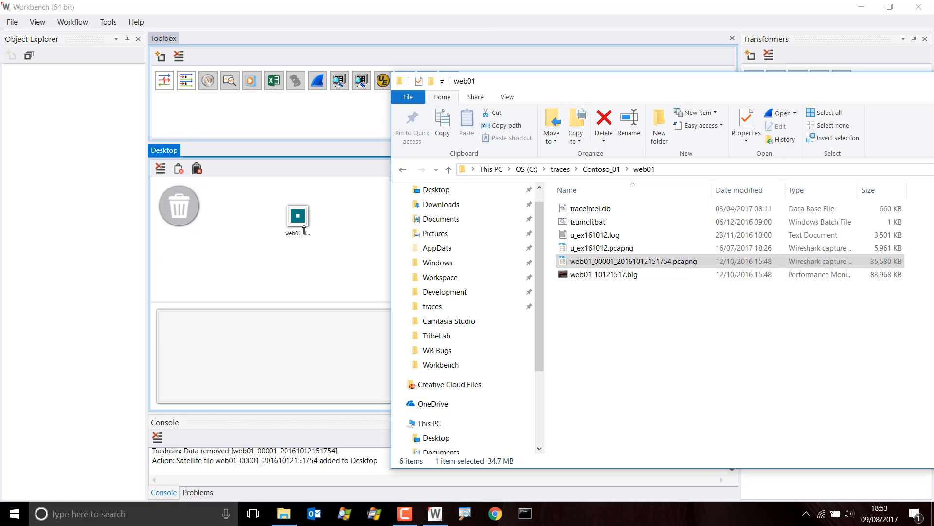
click(609, 169)
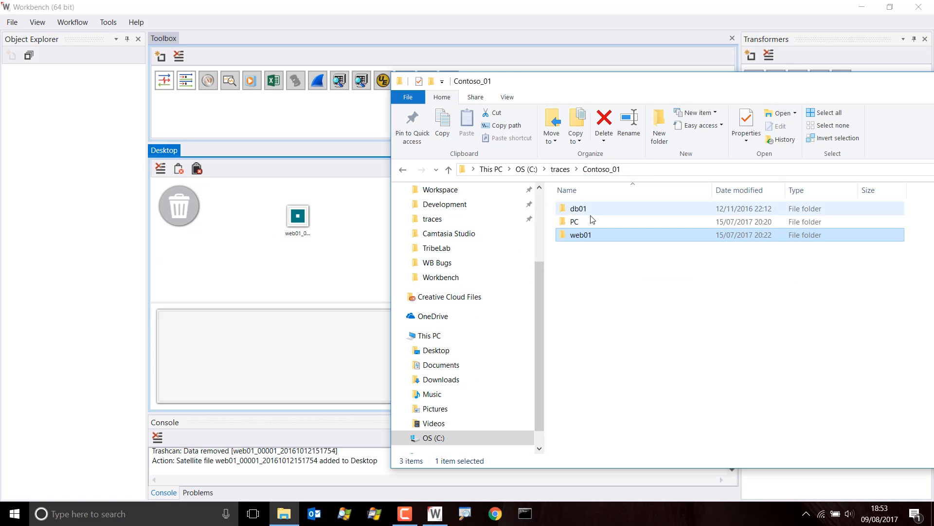
double_click(582, 212)
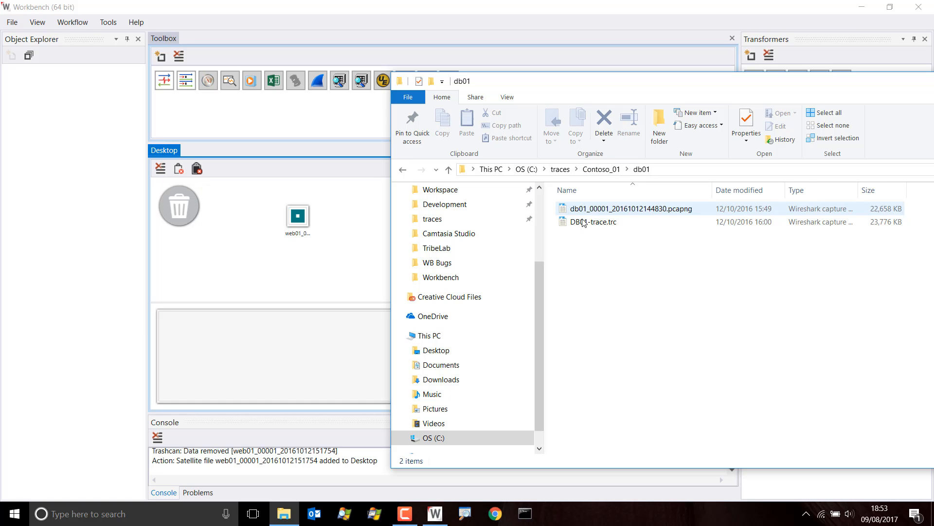
click(564, 210)
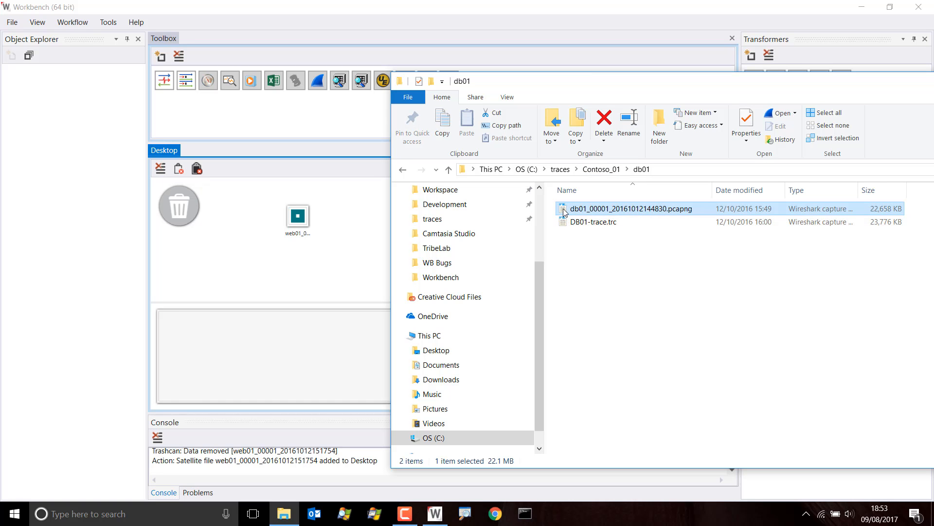
drag(565, 213, 346, 277)
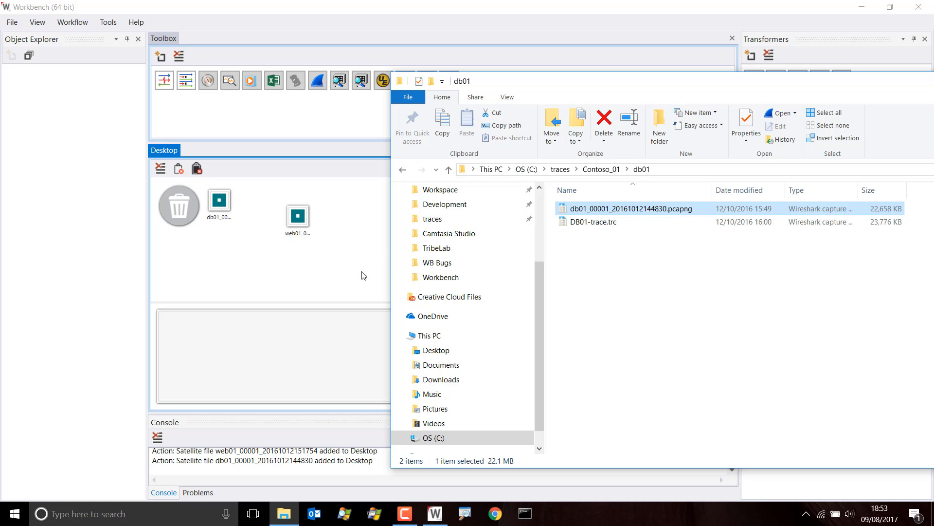
drag(815, 89, 667, 86)
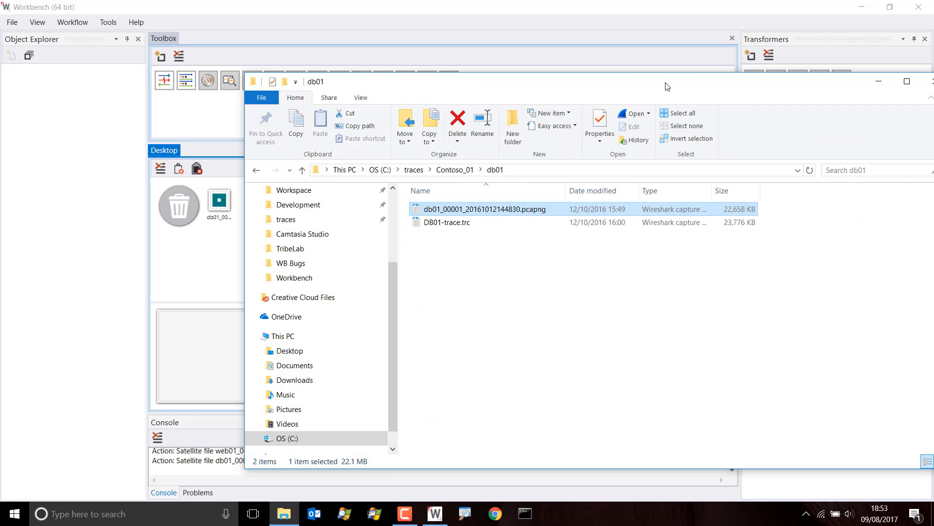
click(879, 87)
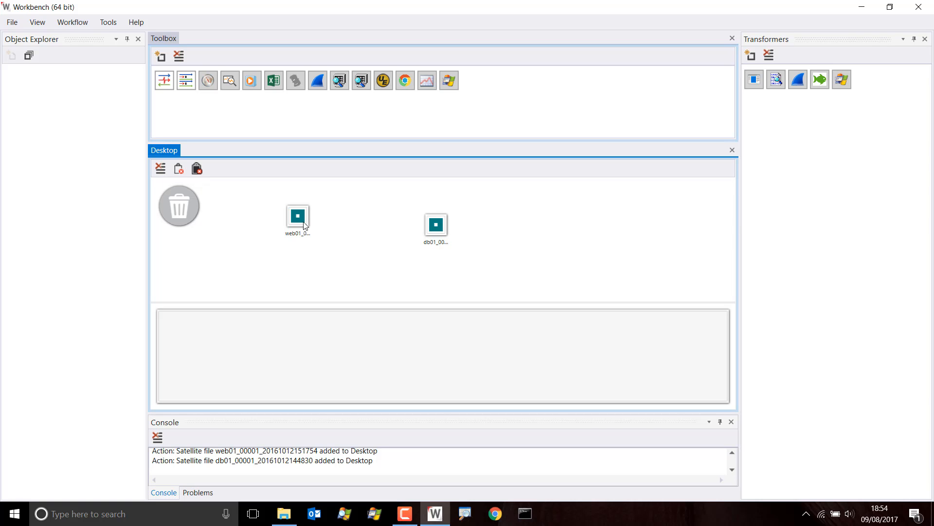
Select the web01 trace for processing and view it in Wireshark, then close Wireshark and deselect the trace.
drag(293, 215, 320, 359)
drag(317, 81, 319, 367)
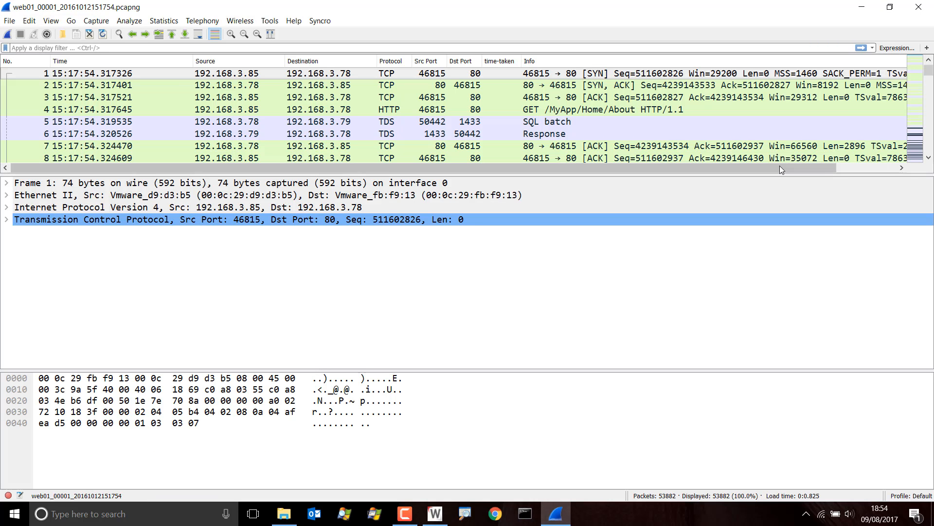
click(919, 7)
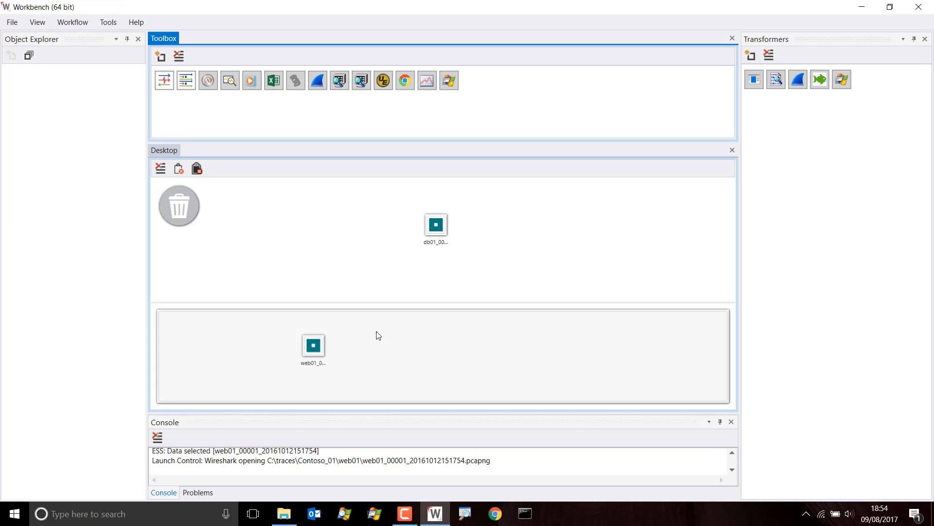
drag(312, 350, 254, 261)
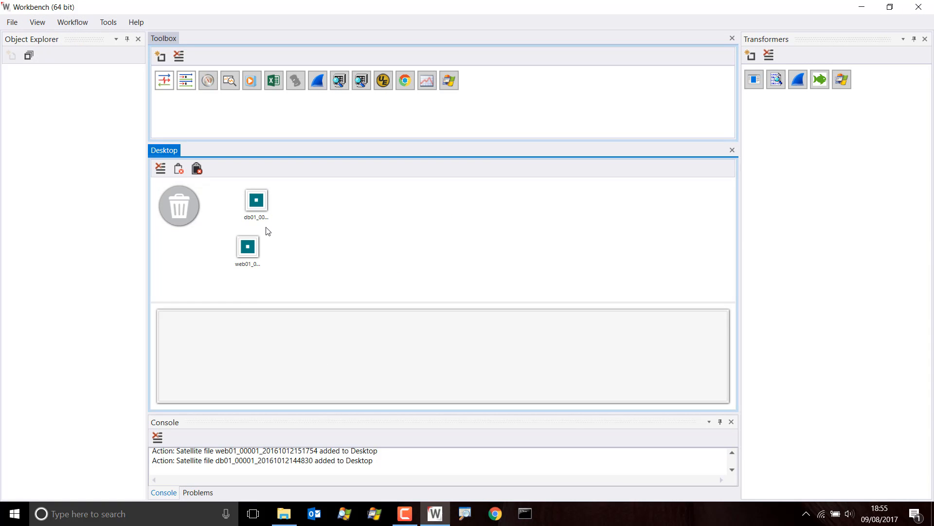
Select the web01 trace for processing and run the Markers tool on it.
mouse_move(246, 251)
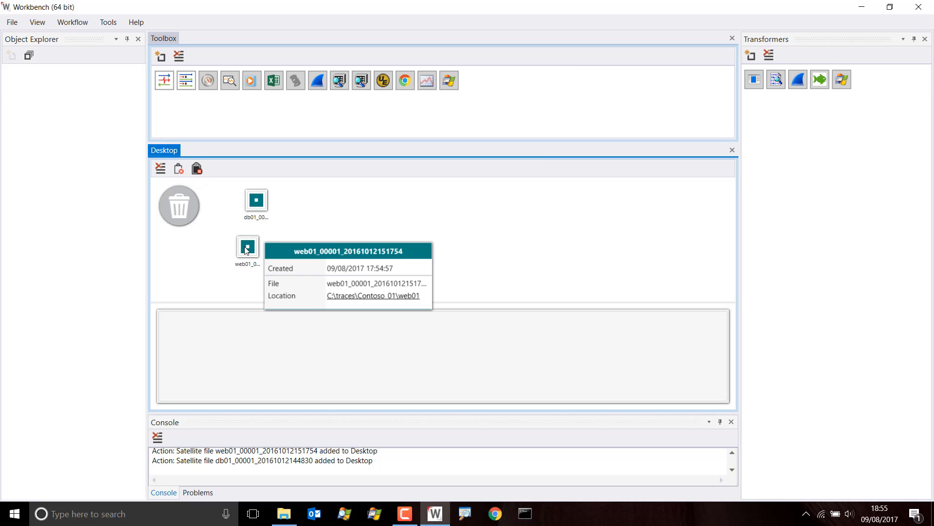
drag(246, 249, 284, 336)
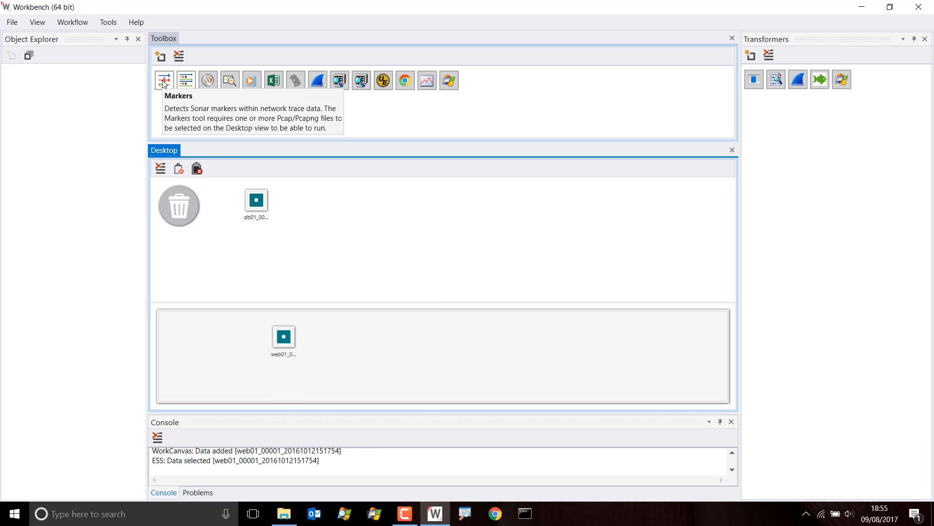
drag(162, 80, 236, 359)
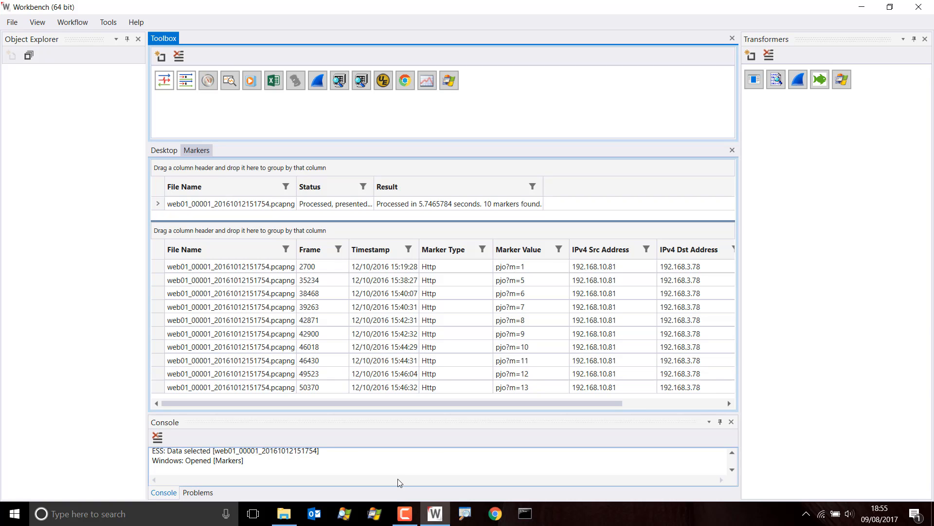
Show the frame for marker pjo?m=7 in Wireshark, examine its request, and close Wireshark.
right_click(510, 309)
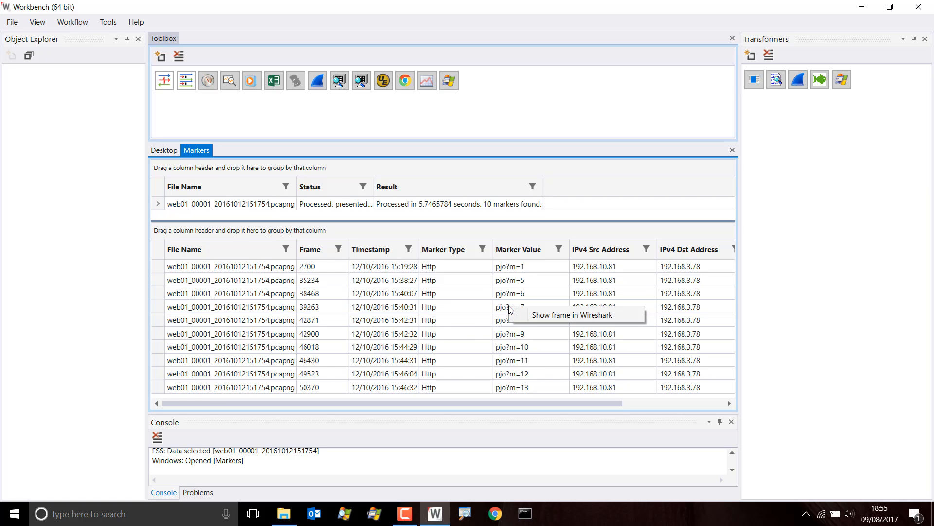
click(560, 315)
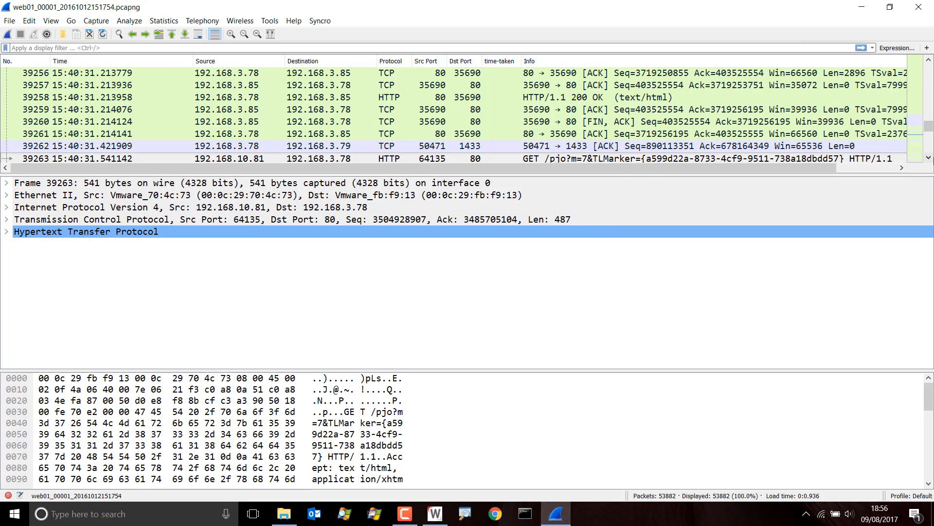
scroll(779, 132, down, 1)
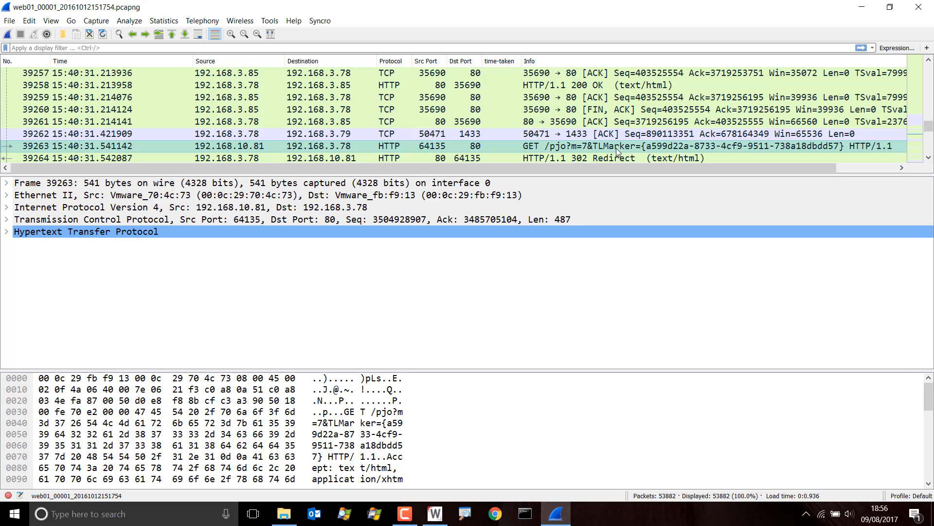
click(919, 7)
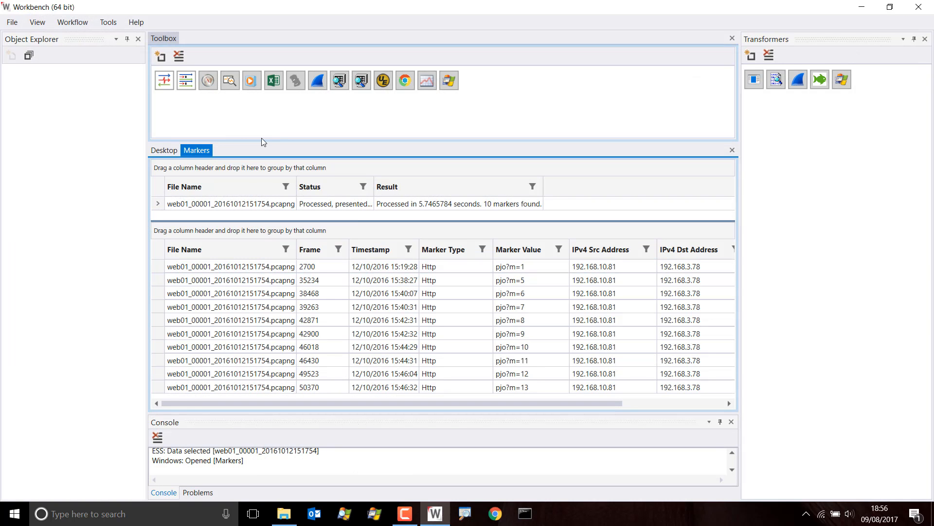
Close the Markers results and clear all traces from the Desktop.
click(731, 150)
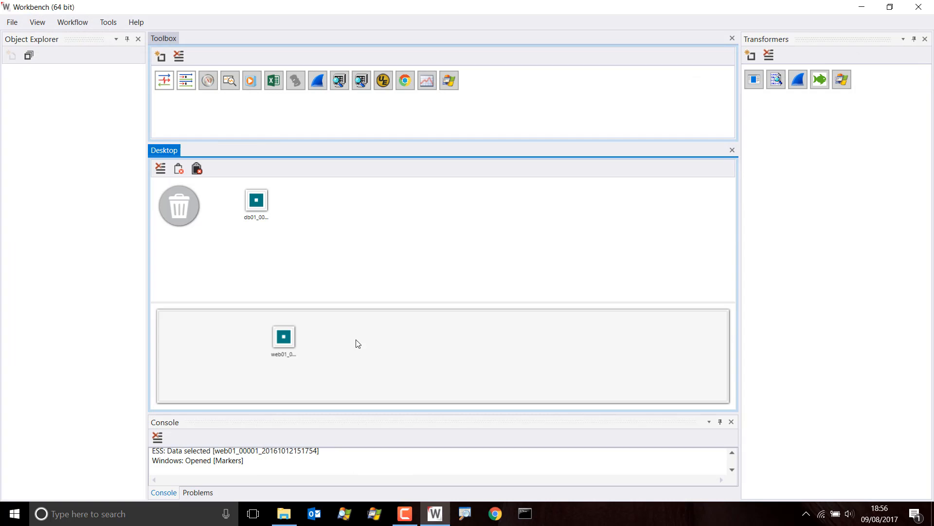
click(160, 168)
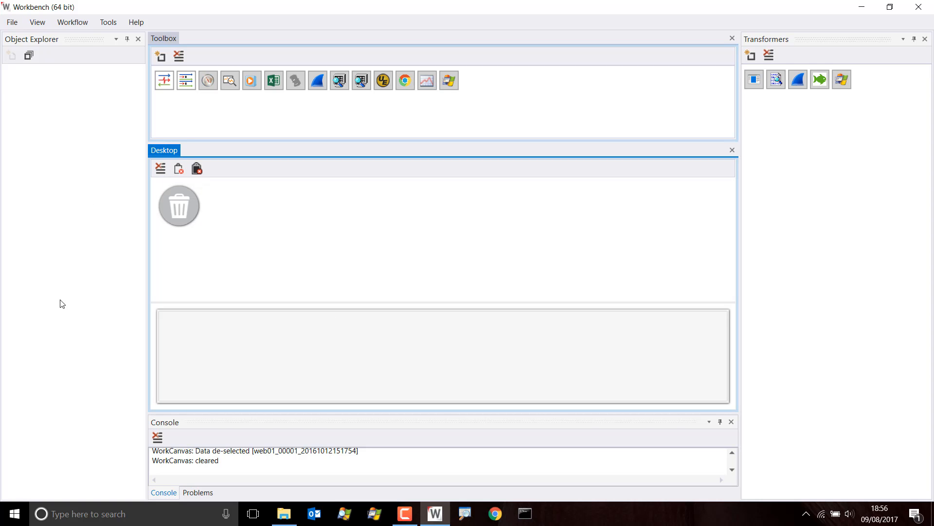
Switch to File Explorer, open the PC folder in Contoso_01 and add a7-netsh.etl to the Workbench Object Explorer.
key(alt+Tab)
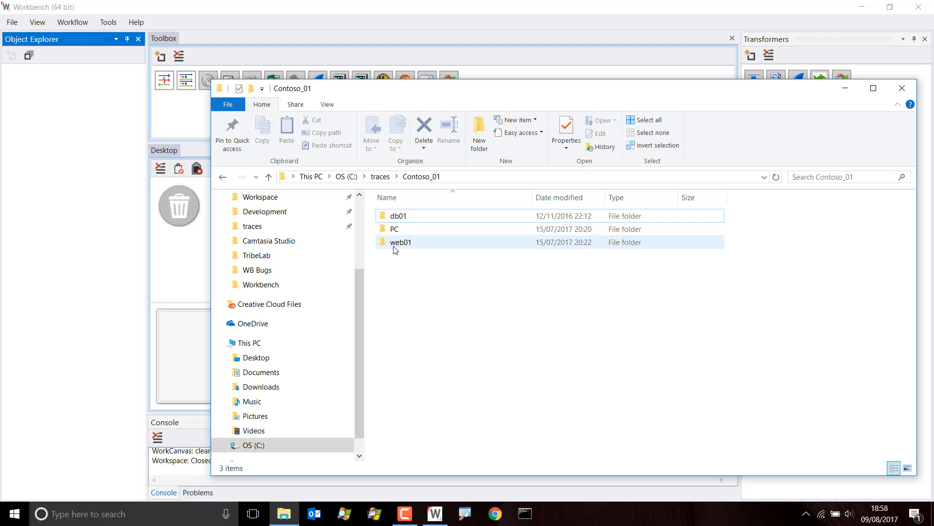
double_click(384, 230)
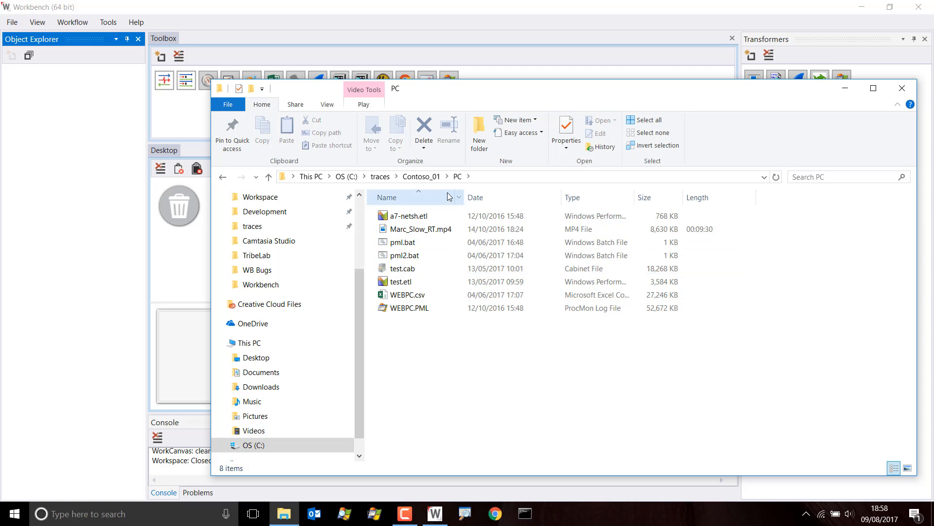
click(386, 216)
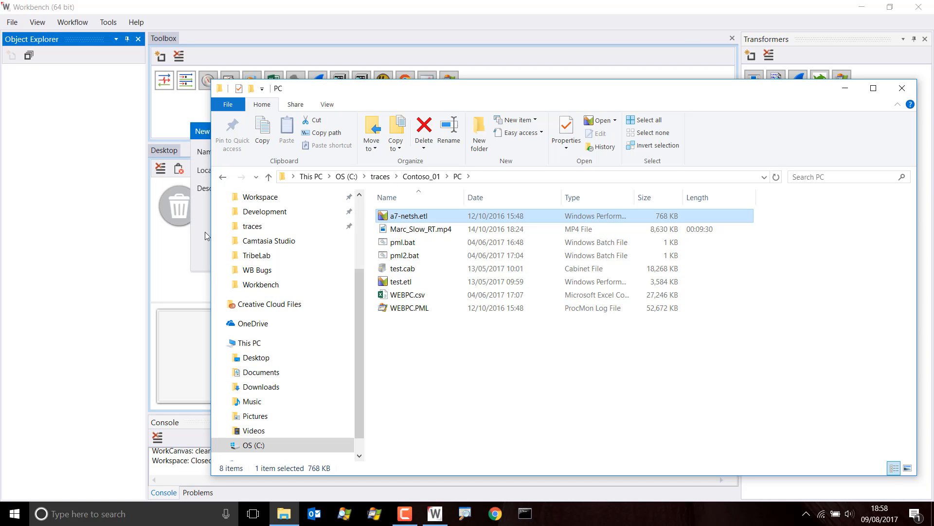
click(205, 231)
Name the new workspace Test WS and create it in C:\Workspace with its own folder.
drag(310, 157, 202, 152)
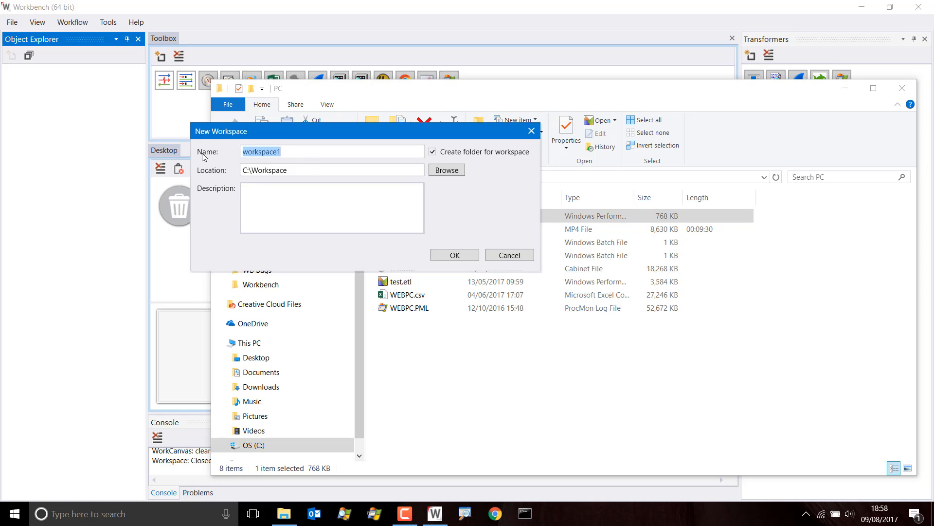
text(Test WS)
click(441, 256)
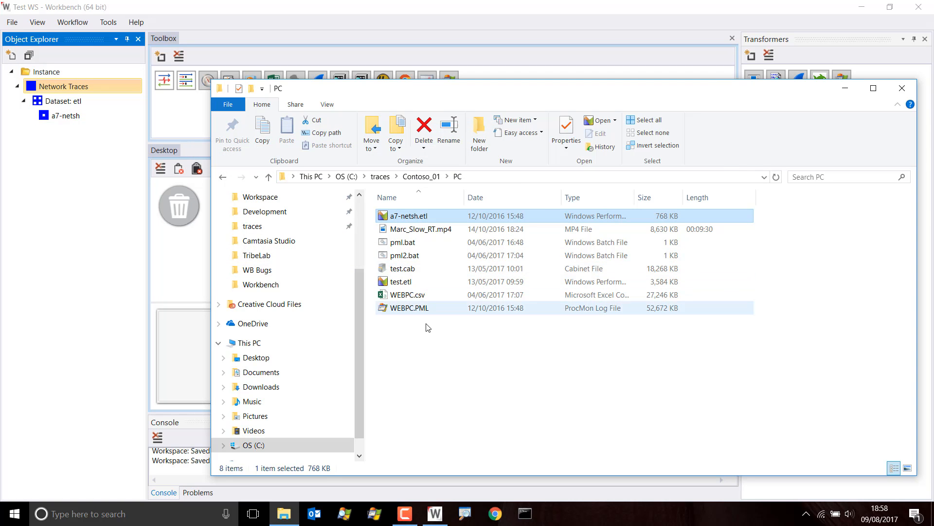
Add web01_00001_20161012151754.pcapng from the web01 folder of Contoso_01 to the Workbench Object Explorer.
click(425, 178)
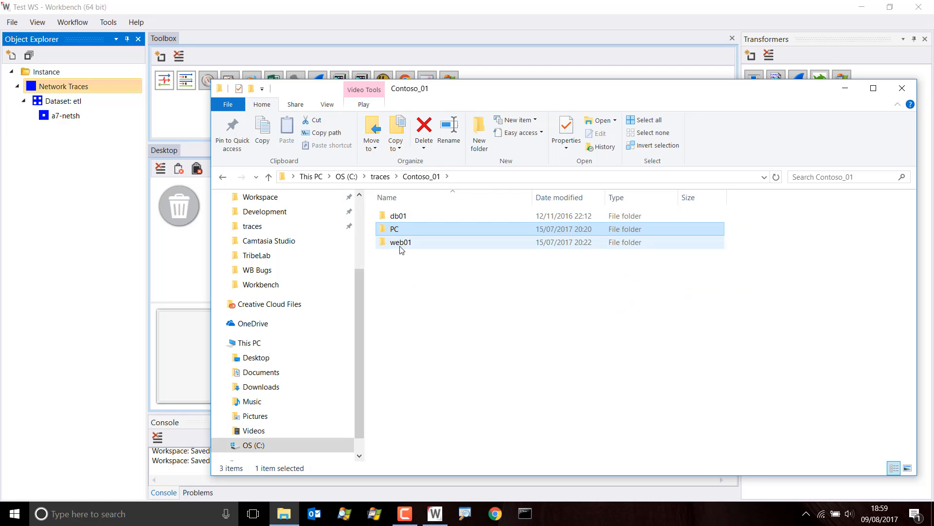
click(400, 245)
double_click(400, 246)
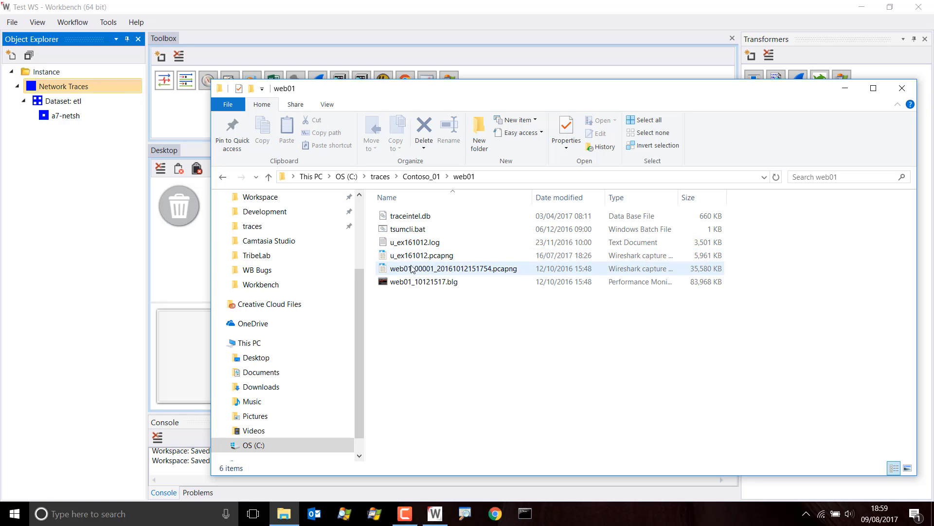
click(391, 270)
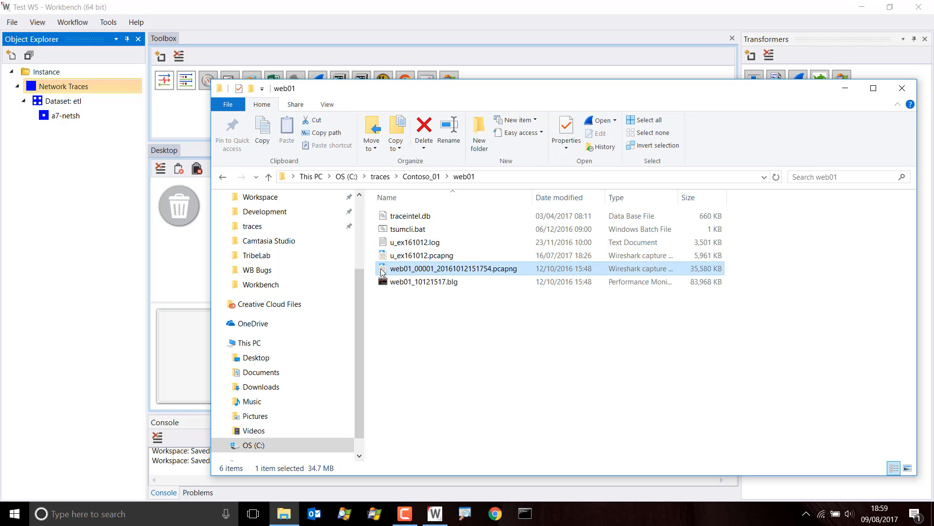
drag(80, 212, 82, 208)
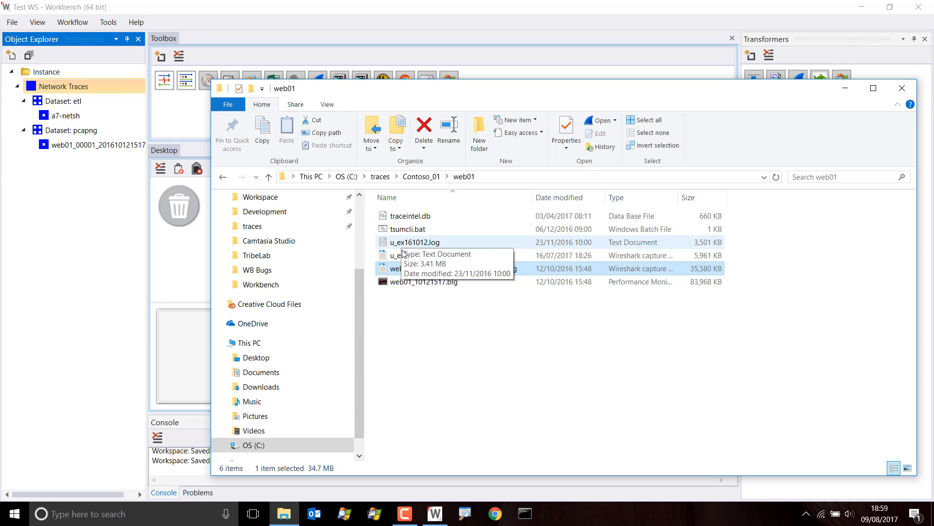
Add db01_00001_20161012144830.pcapng from the db01 folder of Contoso_01 to the Object Explorer.
click(420, 176)
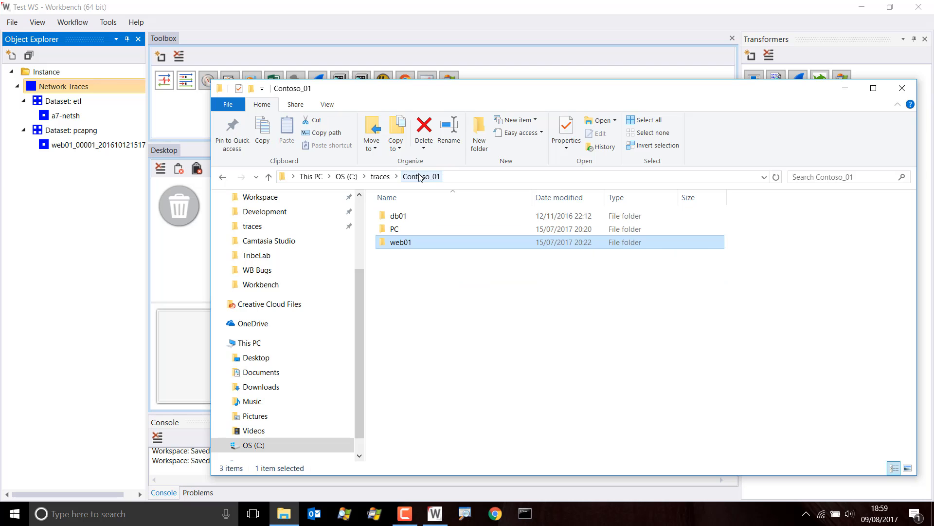
double_click(399, 218)
click(383, 220)
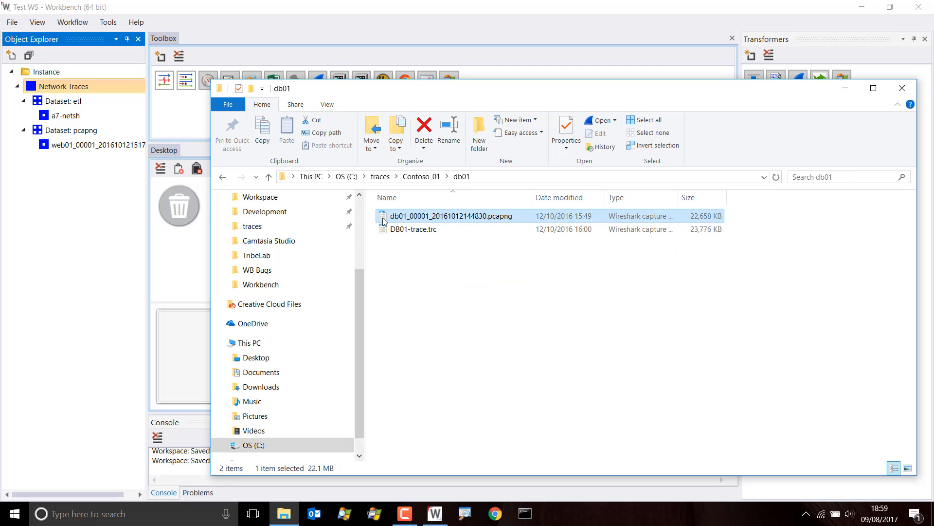
drag(383, 221, 57, 256)
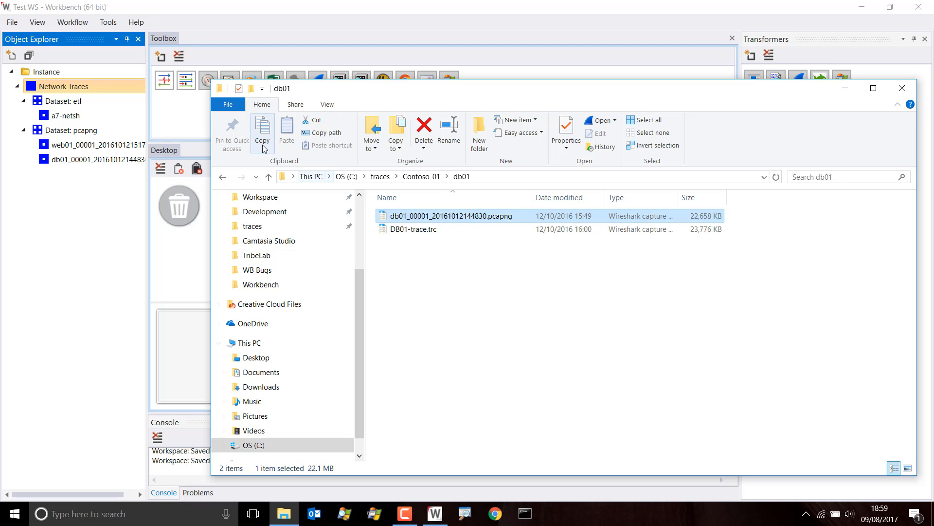
Add WEBPC.PML from the PC folder of Contoso_01 to the Object Explorer and switch back to Workbench.
click(222, 177)
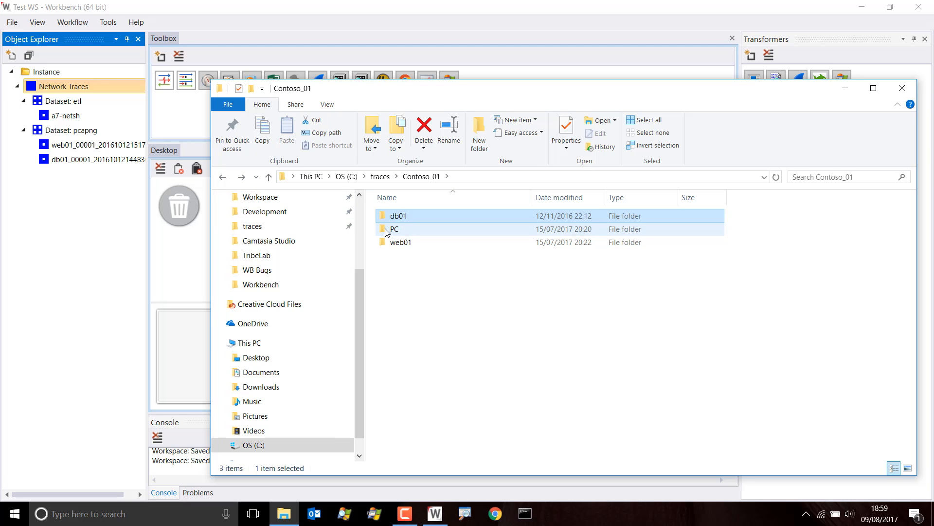
double_click(393, 229)
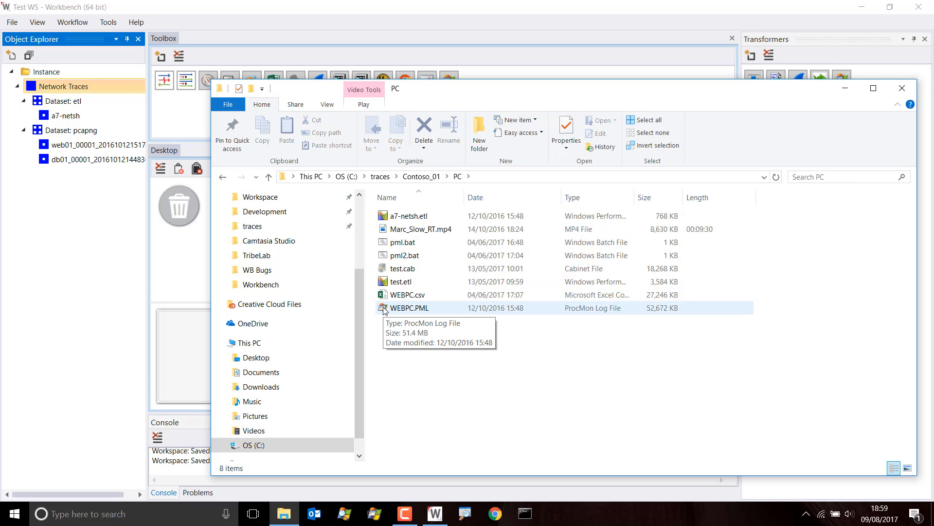
drag(385, 310, 75, 290)
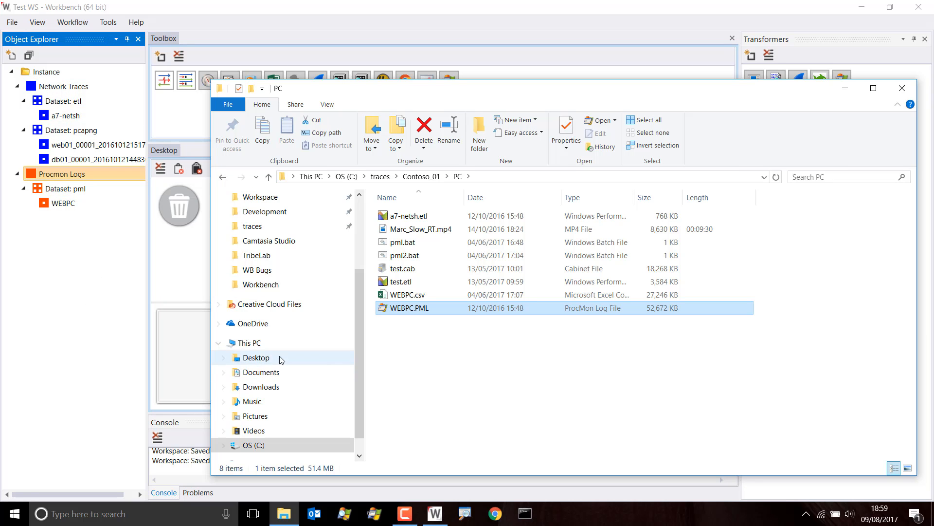
click(199, 466)
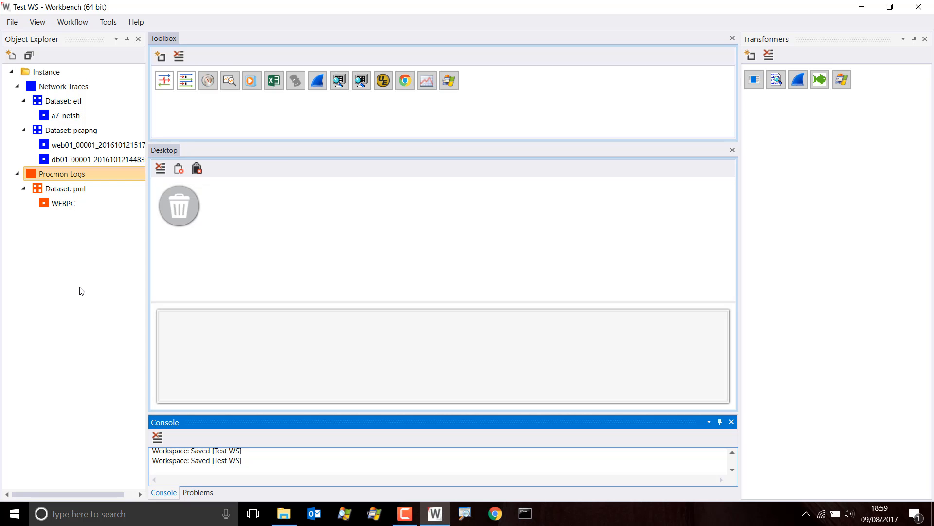
Close the Test WS workspace and open the recent workspace Contoso Slow Response.
click(12, 23)
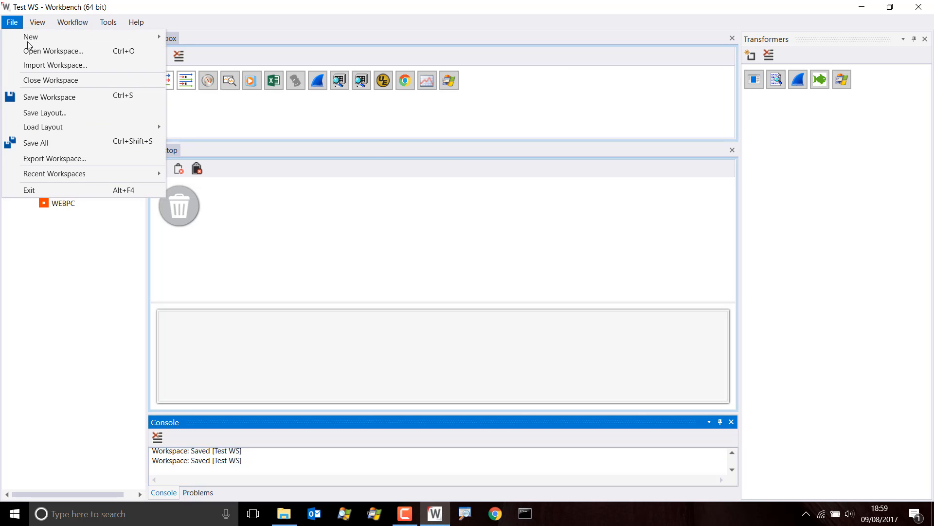
click(31, 80)
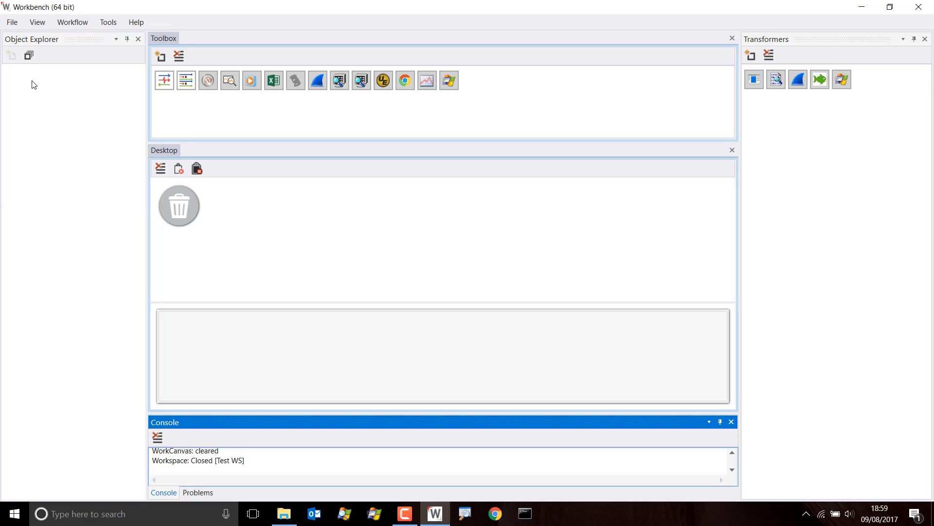
click(18, 24)
mouse_move(61, 175)
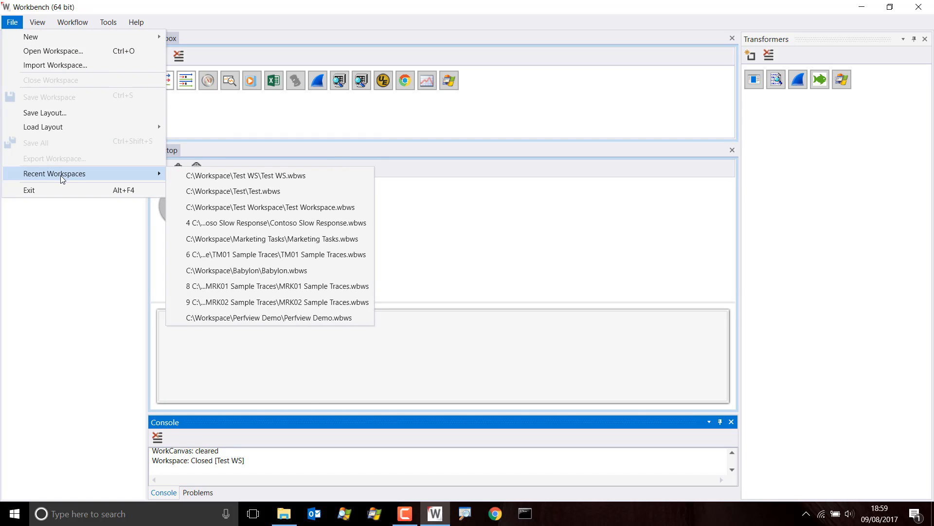
click(232, 221)
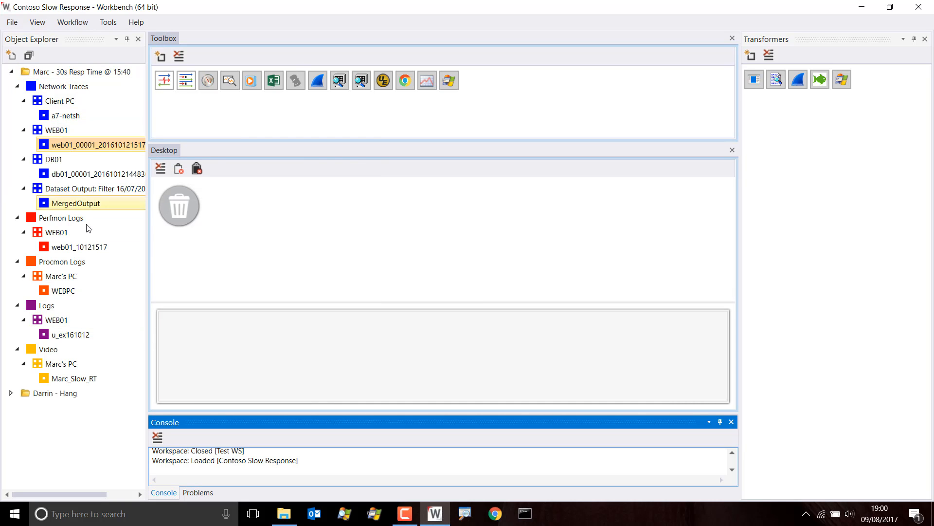
Examine the 30s Resp Time and Hang instances in the Object Explorer, leaving only the Hang instance expanded.
click(11, 393)
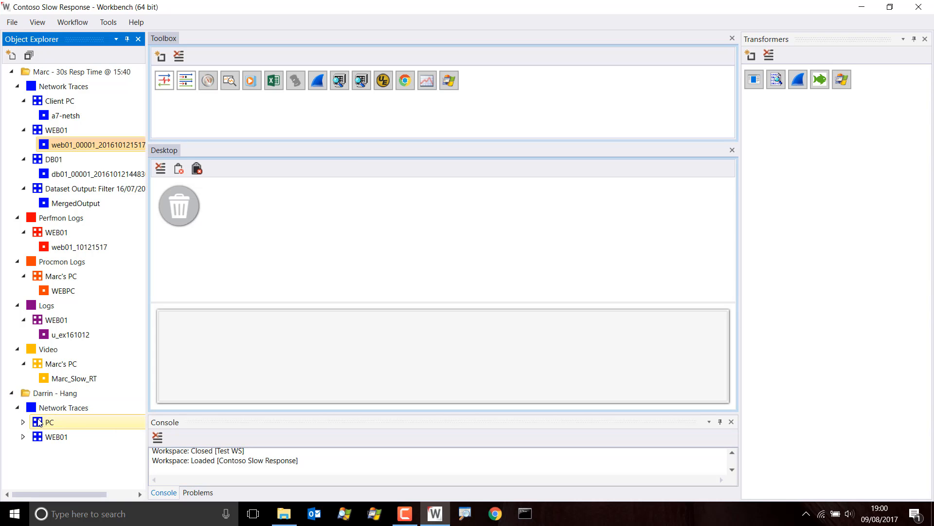
click(11, 394)
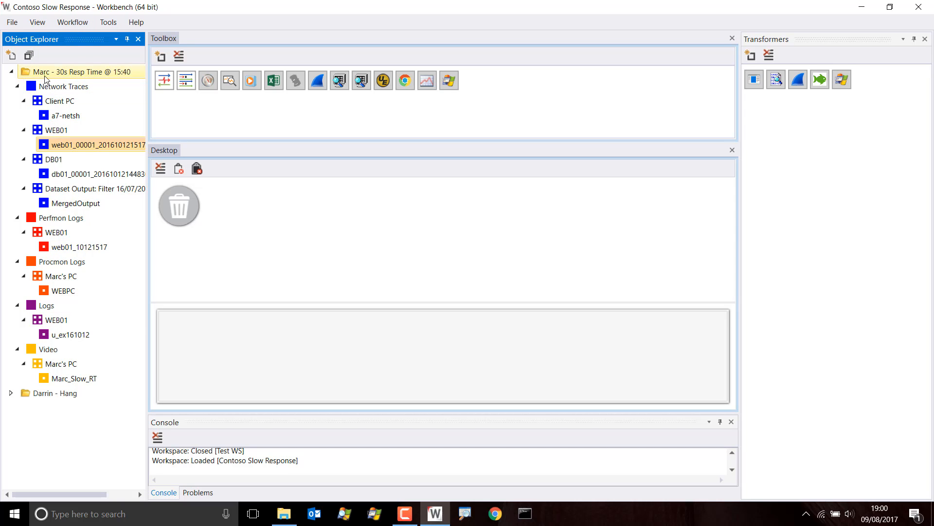
click(25, 72)
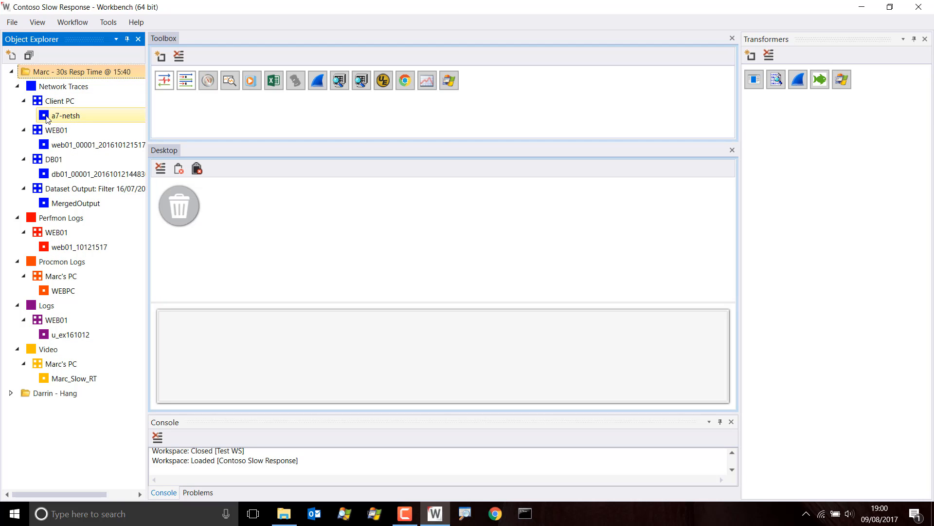
click(10, 72)
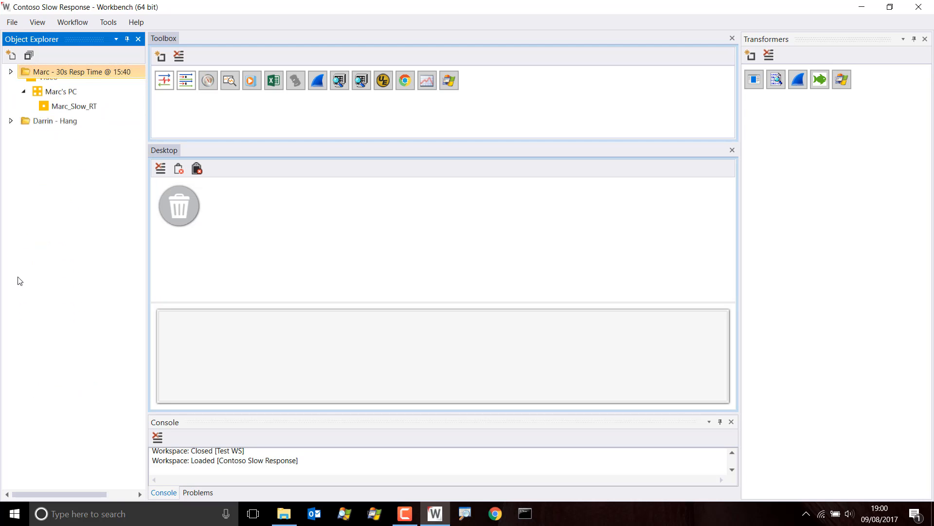
click(10, 88)
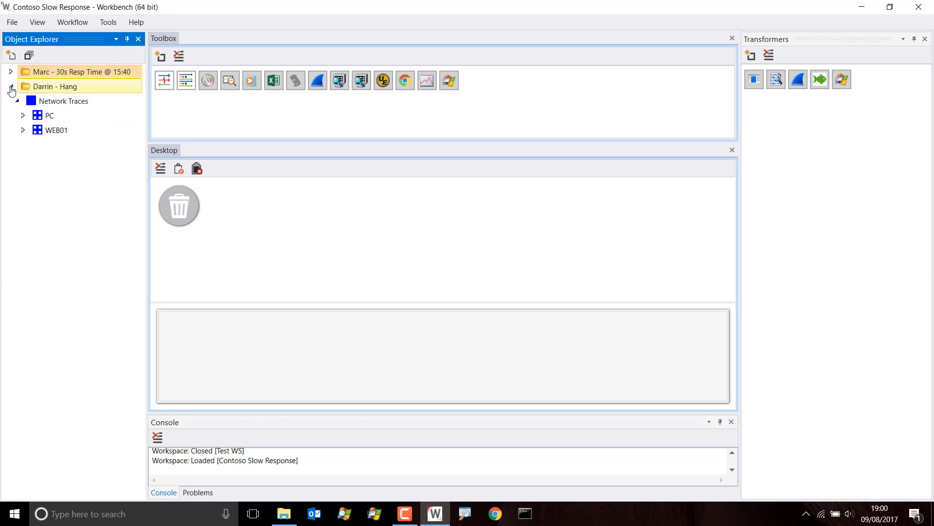
Check the traces in the Hang instance's PC dataset, and run Markers on the whole dataset from the Desktop.
click(23, 116)
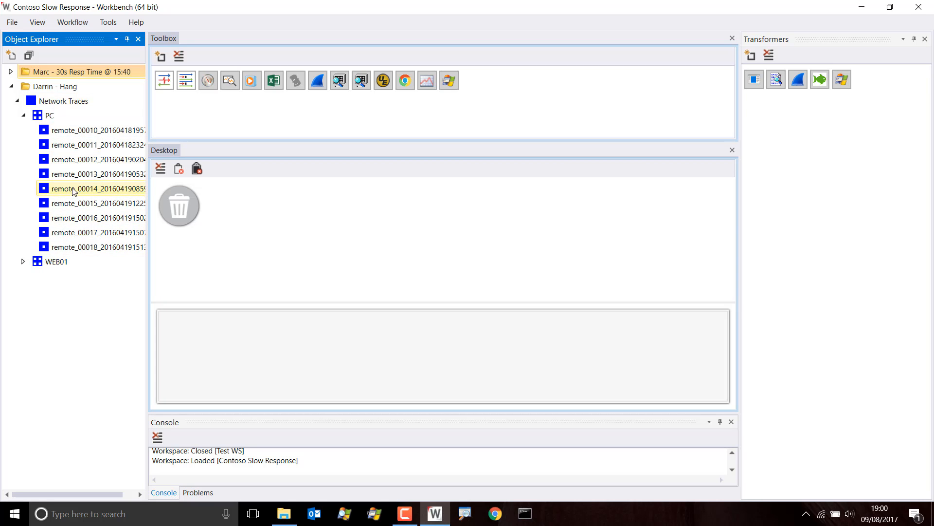
click(24, 117)
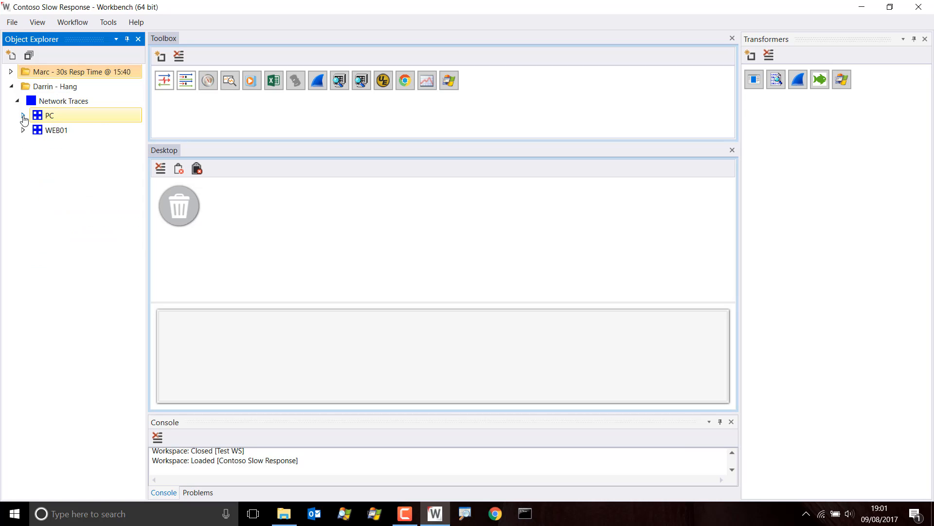
drag(39, 119, 290, 359)
mouse_move(168, 79)
mouse_down()
mouse_move(226, 200)
mouse_move(226, 350)
mouse_up()
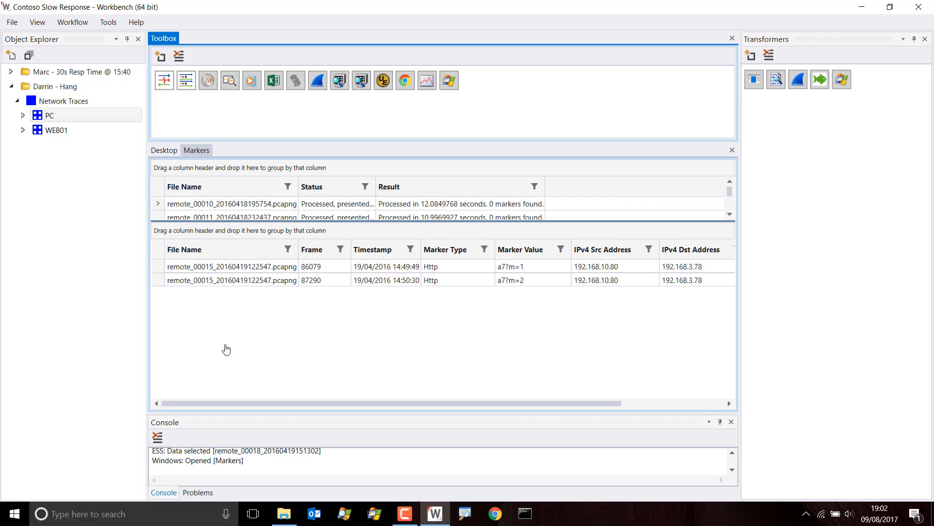
Close the Markers results and clear the PC dataset from the Desktop.
click(734, 150)
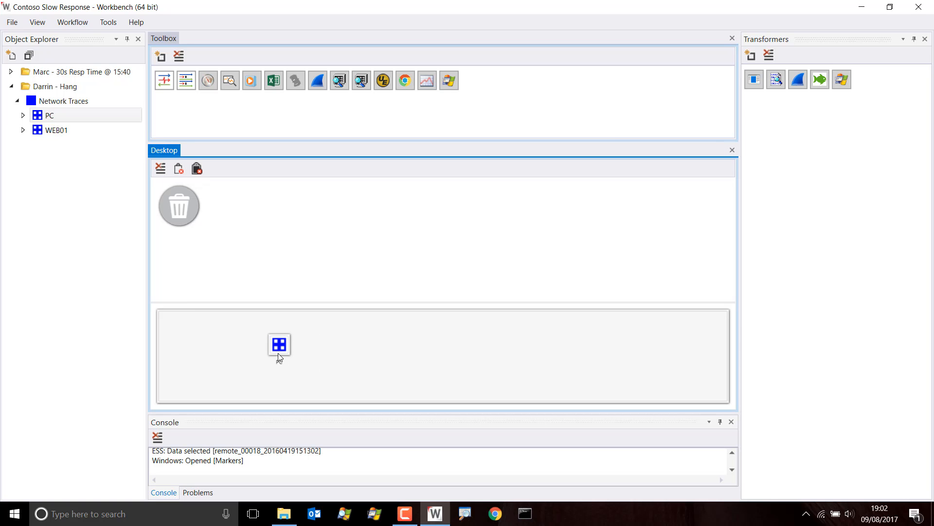
click(160, 168)
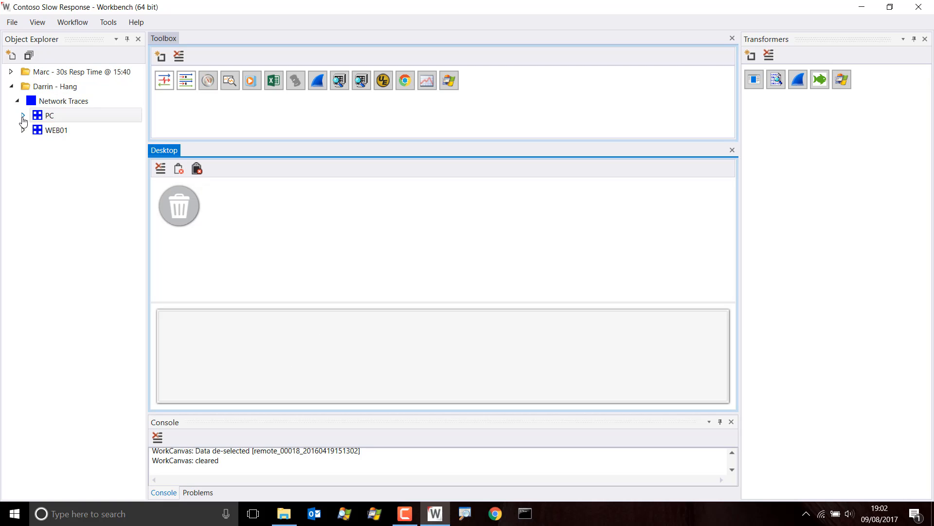
Review the Hang instance's PC traces and the contents of the 30s Resp Time instance, and collapse both instances.
click(23, 116)
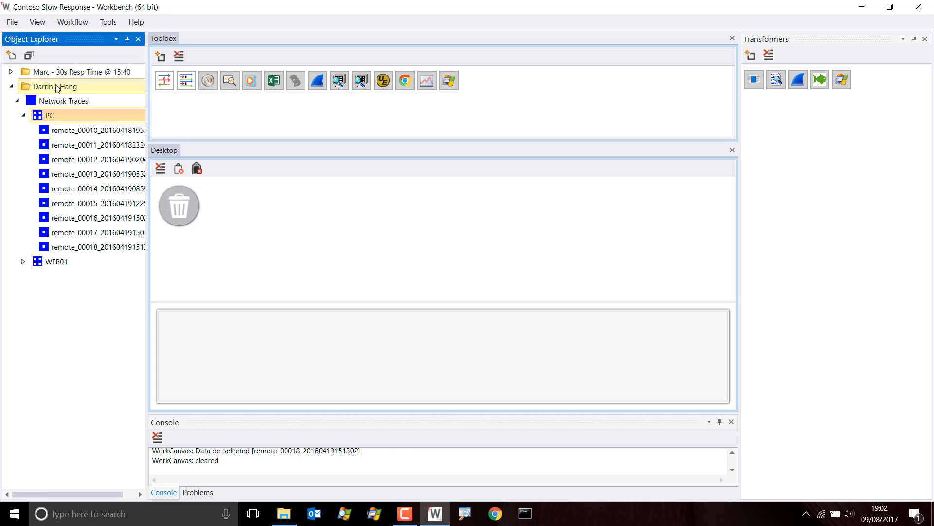
click(12, 87)
click(11, 72)
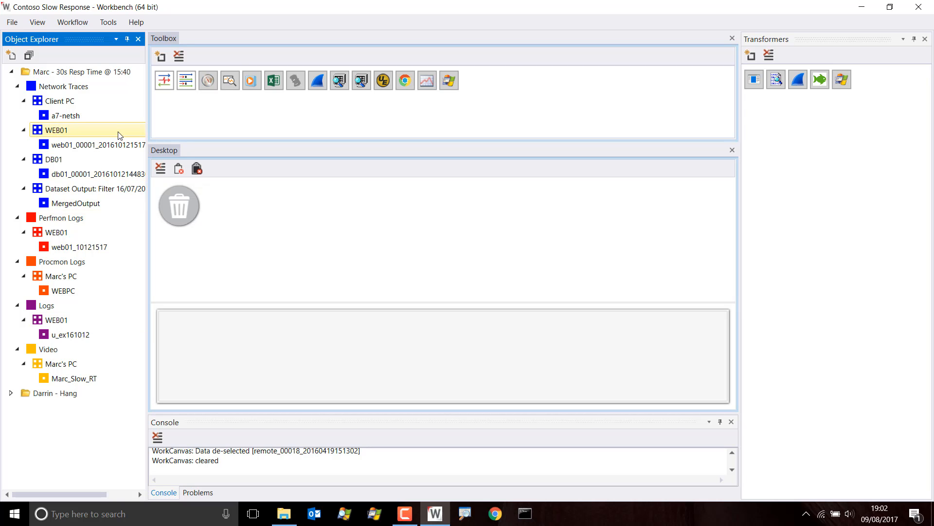
click(12, 72)
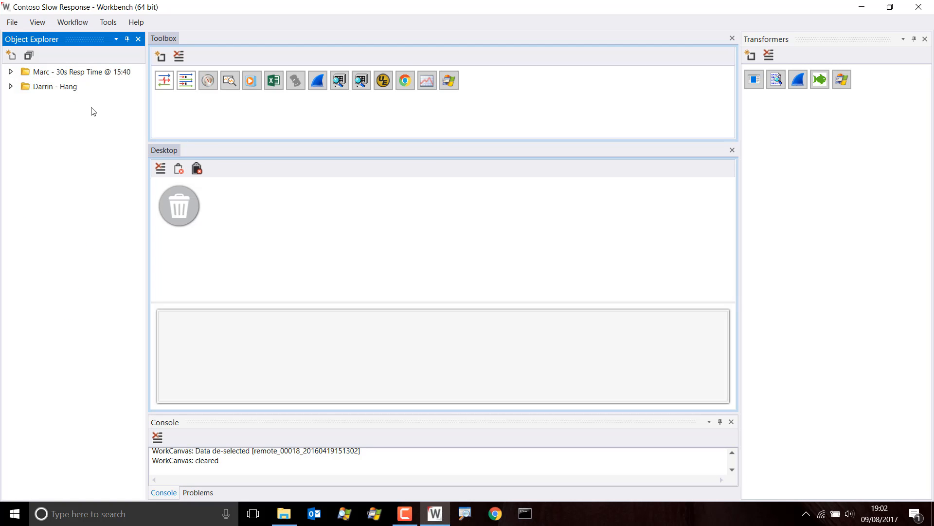
Review the export settings and file actions for the Contoso Slow Response workspace, and cancel without exporting.
click(12, 22)
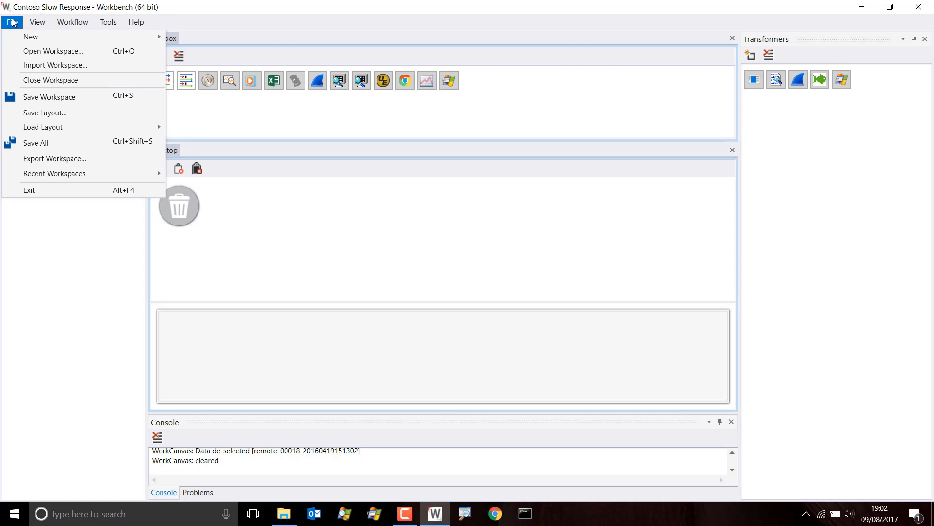
click(51, 158)
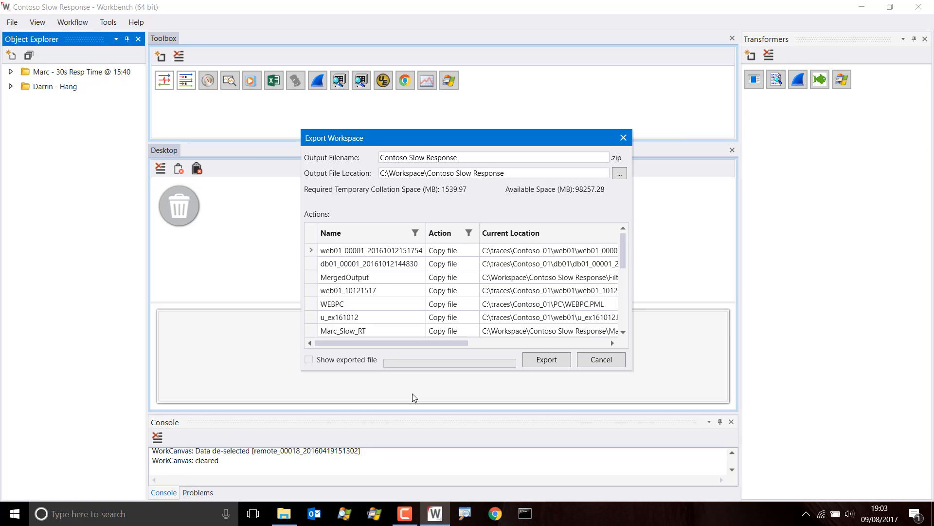
click(601, 360)
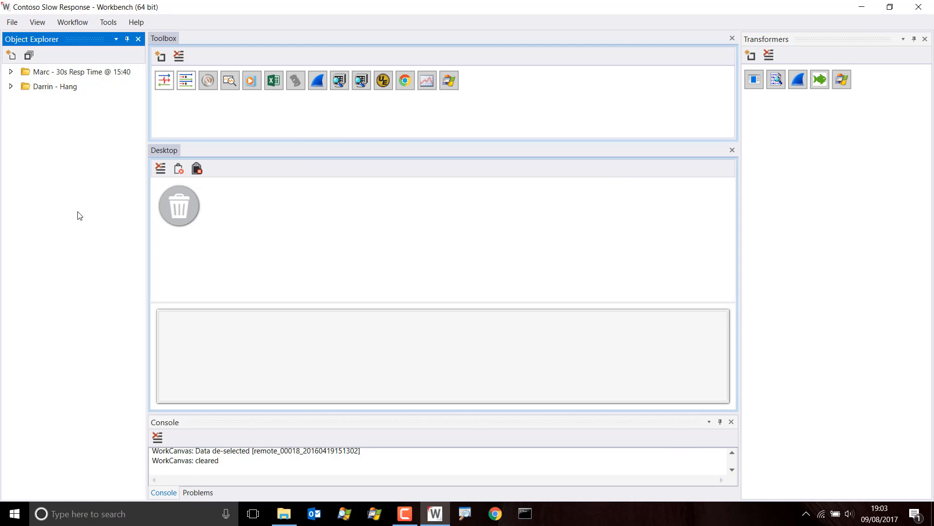
Browse the zip files available for importing a workspace, and cancel without importing.
click(16, 24)
click(45, 68)
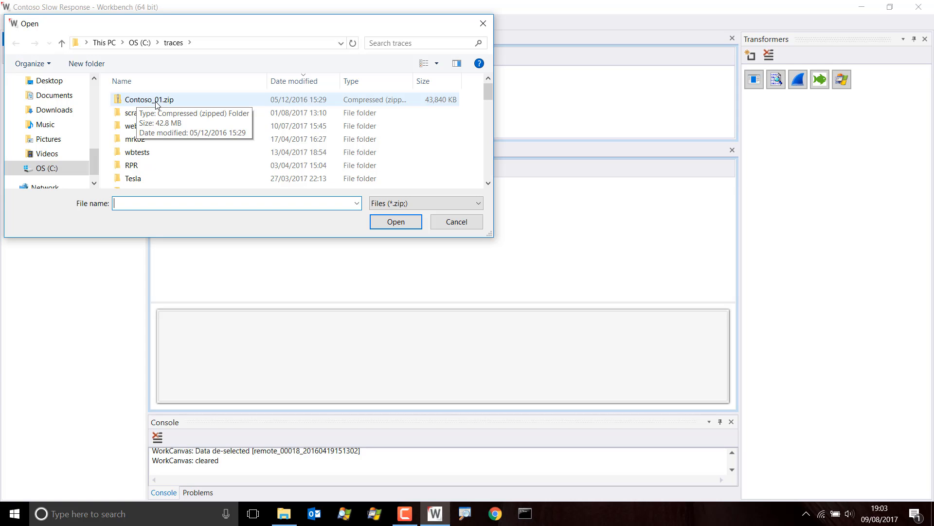
click(455, 224)
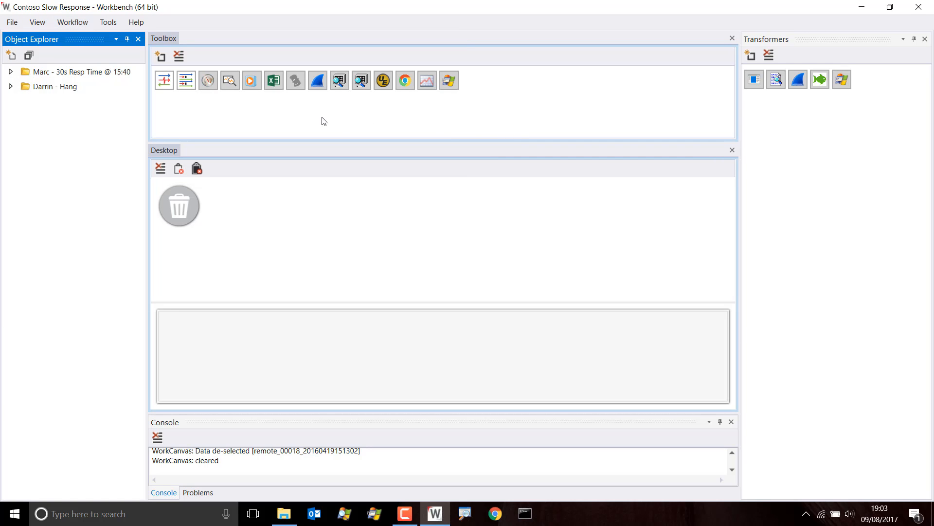
Add the Slow_RT video from the 30s Resp Time instance to the Desktop and play it in Windows Media Player.
click(11, 71)
click(41, 378)
drag(42, 379, 262, 346)
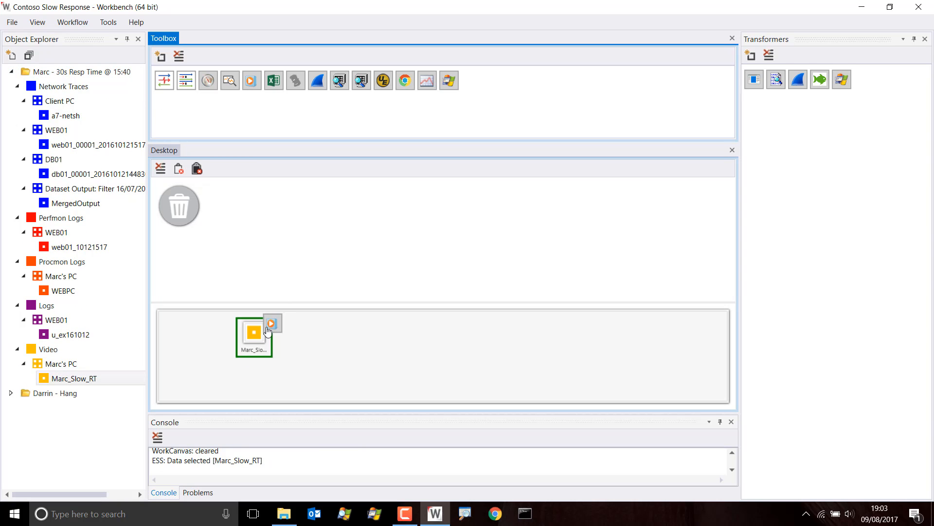
double_click(258, 339)
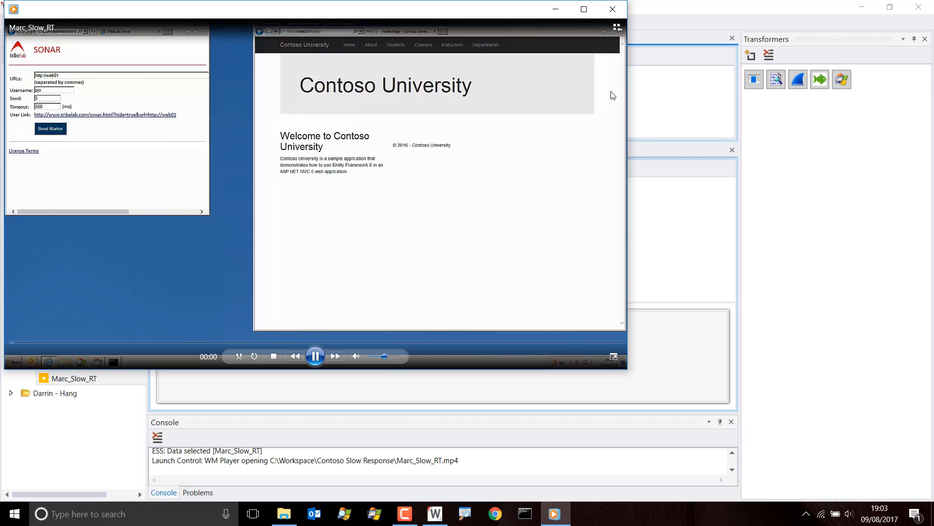
View the Slow_RT video maximized, close the player, and trash the video from the Desktop.
click(586, 13)
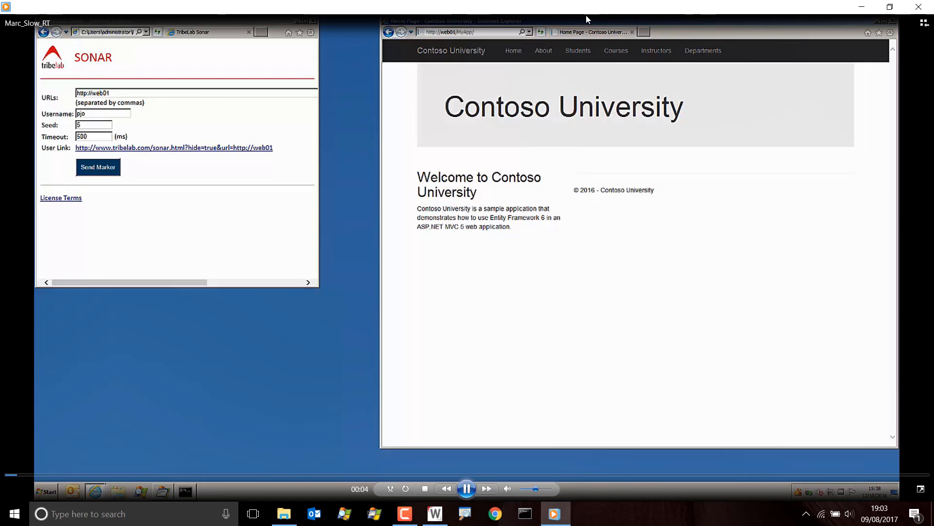
click(918, 8)
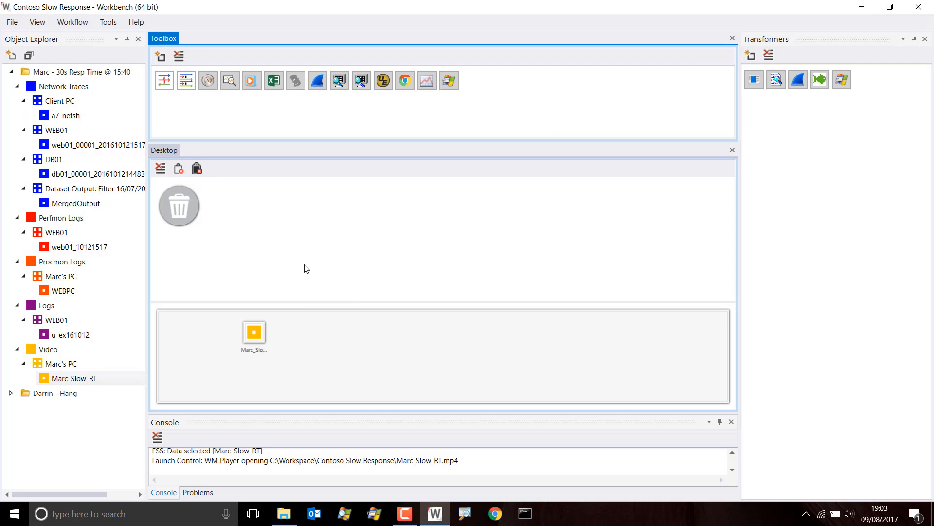
click(254, 335)
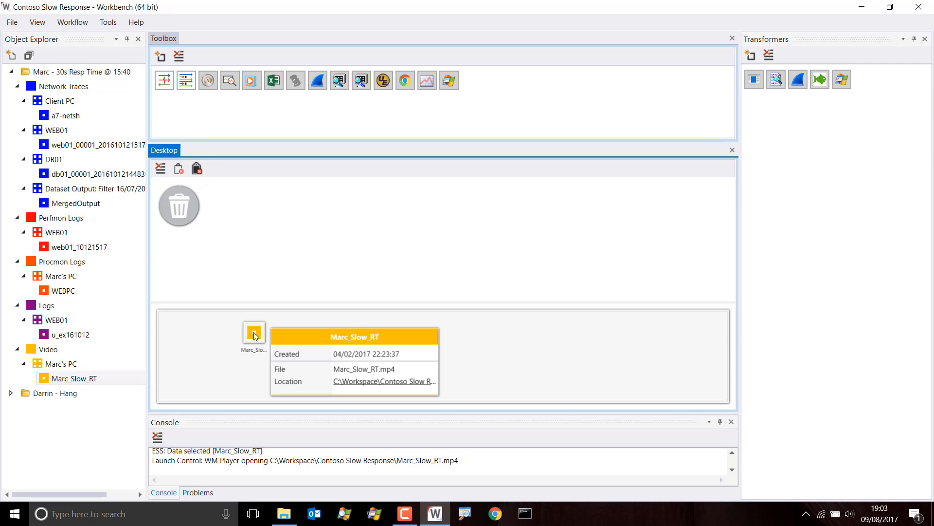
drag(254, 336, 180, 209)
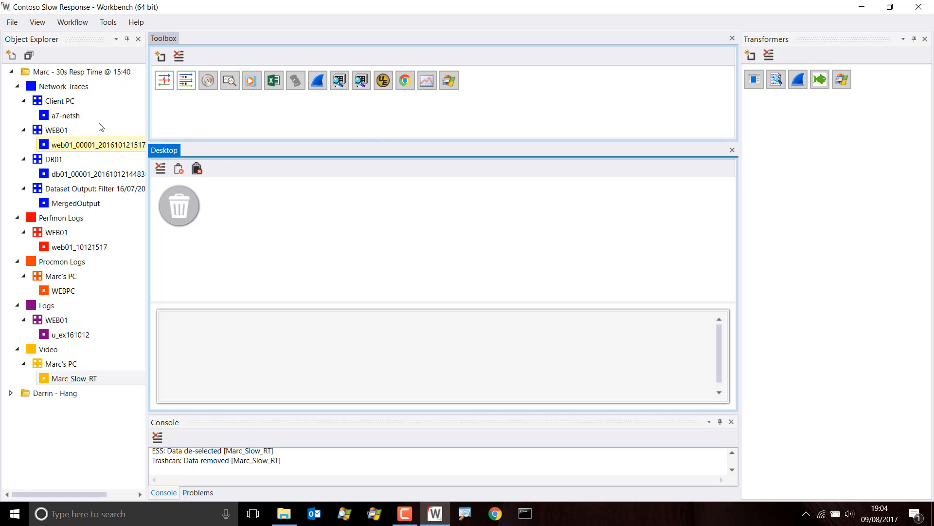
Open the Client PC trace a7-netsh in Wireshark through the Desktop, look through its packets, and trash it from the Desktop.
drag(63, 116, 269, 350)
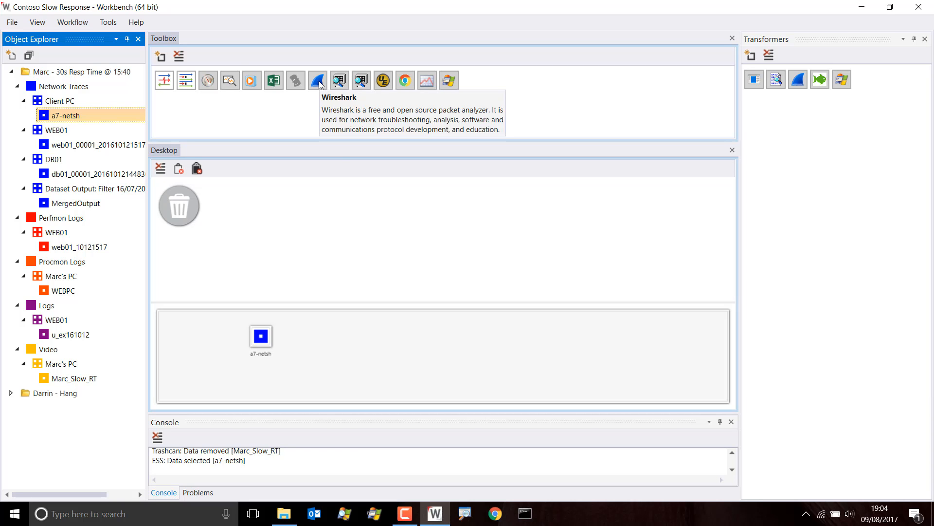
drag(319, 82, 269, 347)
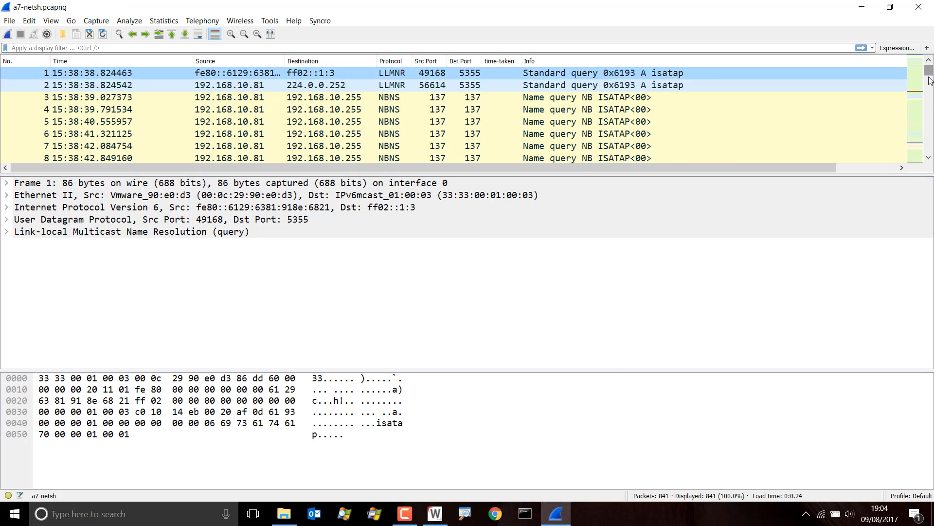
drag(928, 70, 928, 102)
click(921, 10)
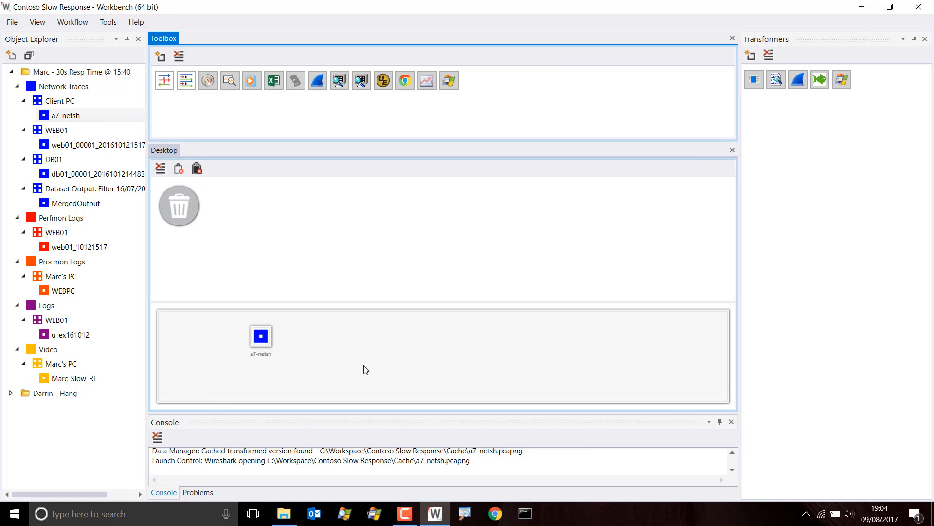
click(261, 338)
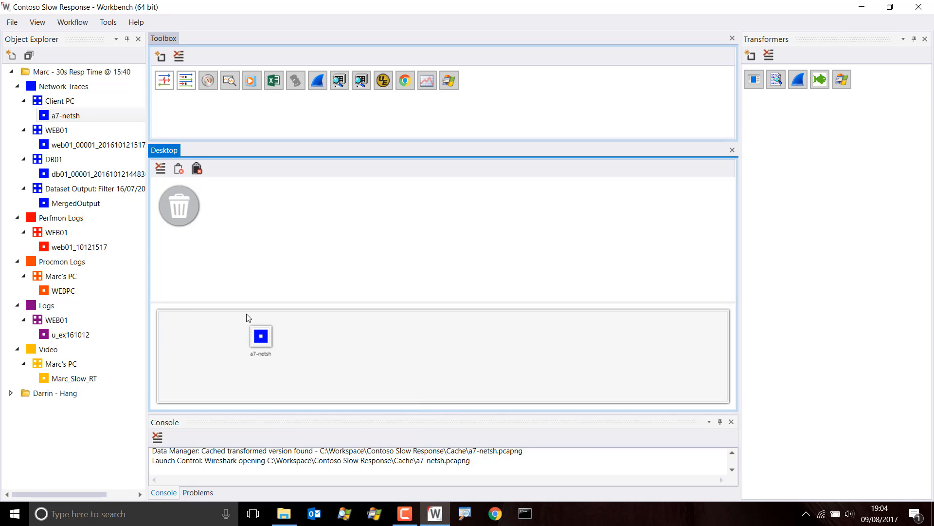
drag(265, 343, 180, 209)
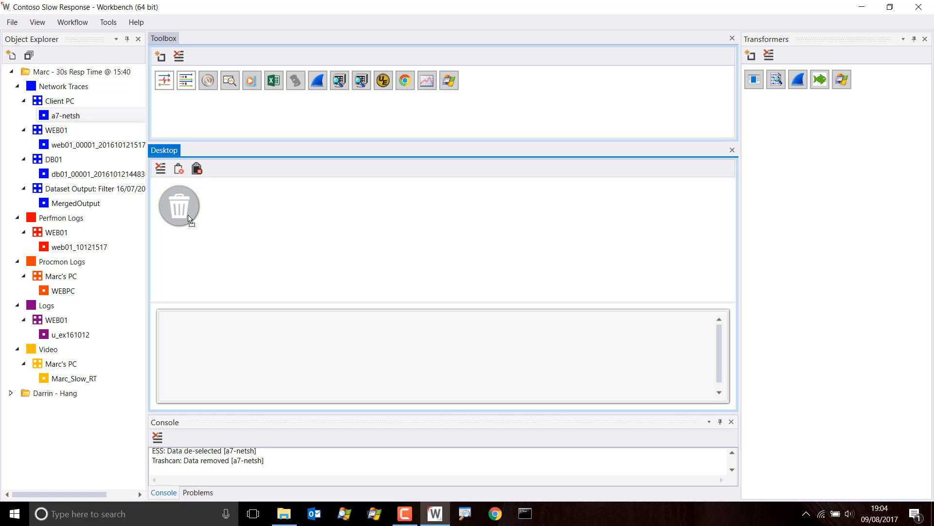
Add the WEB01 log u_ex161012 to the Desktop and view its raw contents in UltraEdit.
drag(44, 336, 303, 339)
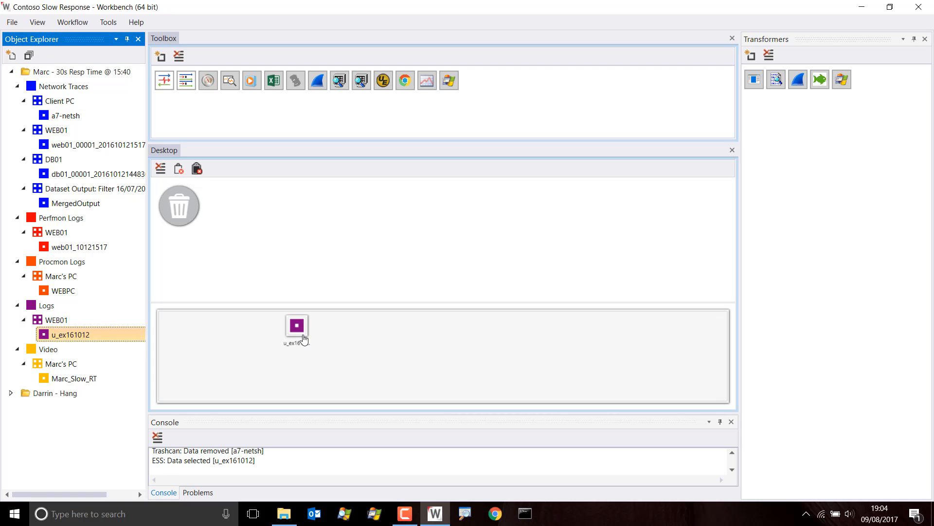
drag(383, 81, 304, 336)
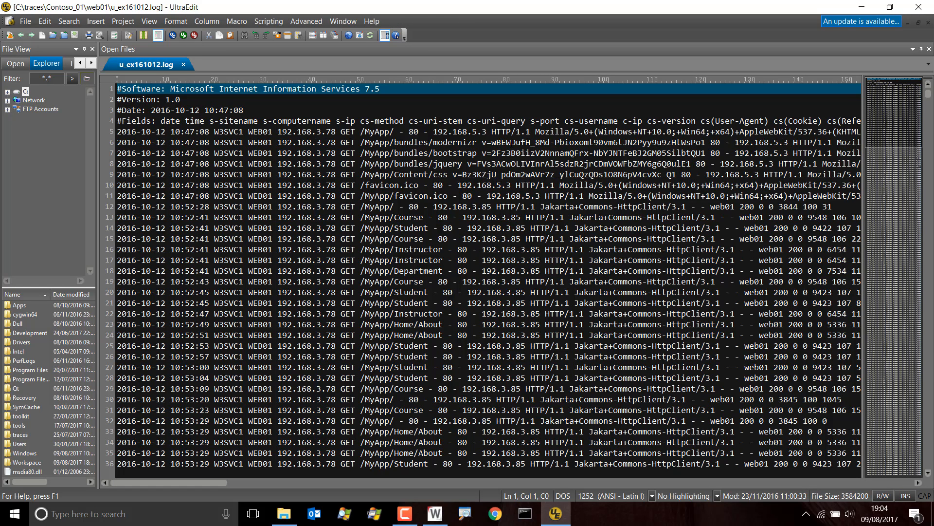
click(919, 6)
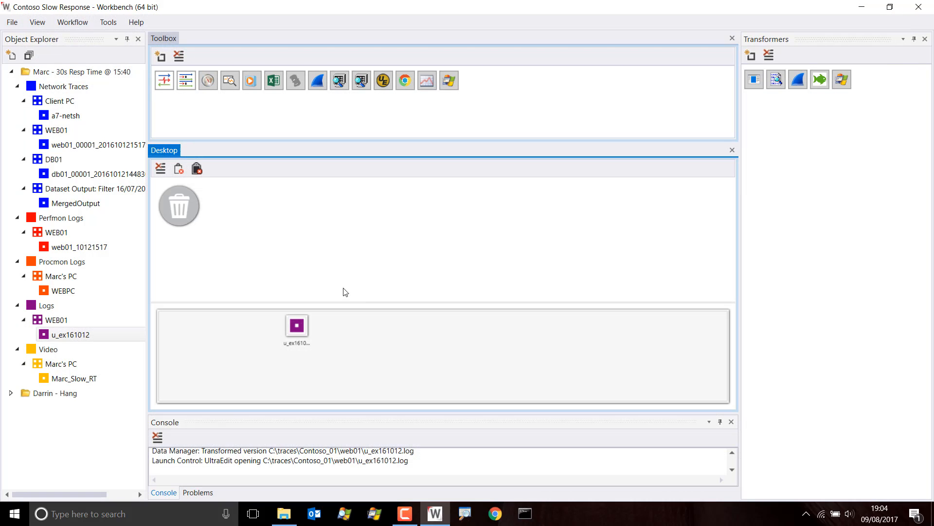
Open the u_ex161012 log in Wireshark and expand the Log Data under Babel Data Scope for packet 4.
drag(317, 80, 303, 337)
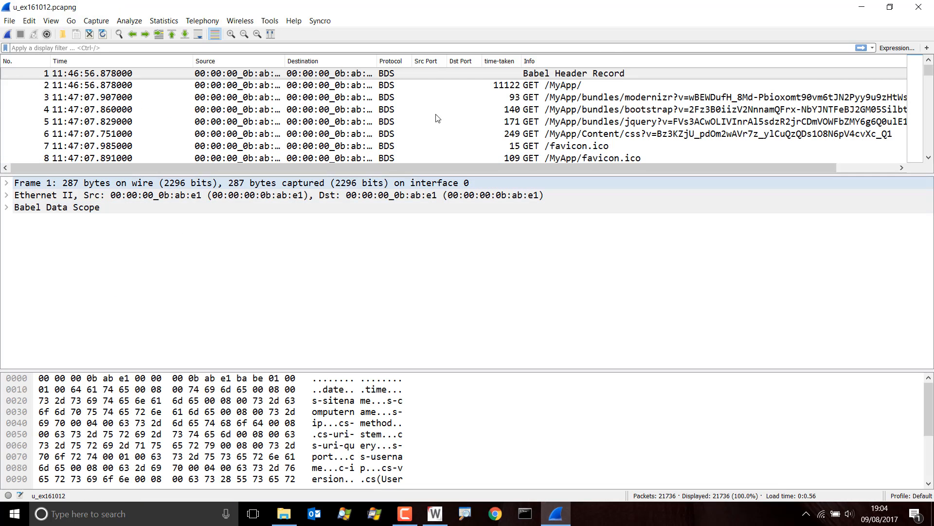
click(563, 109)
click(6, 208)
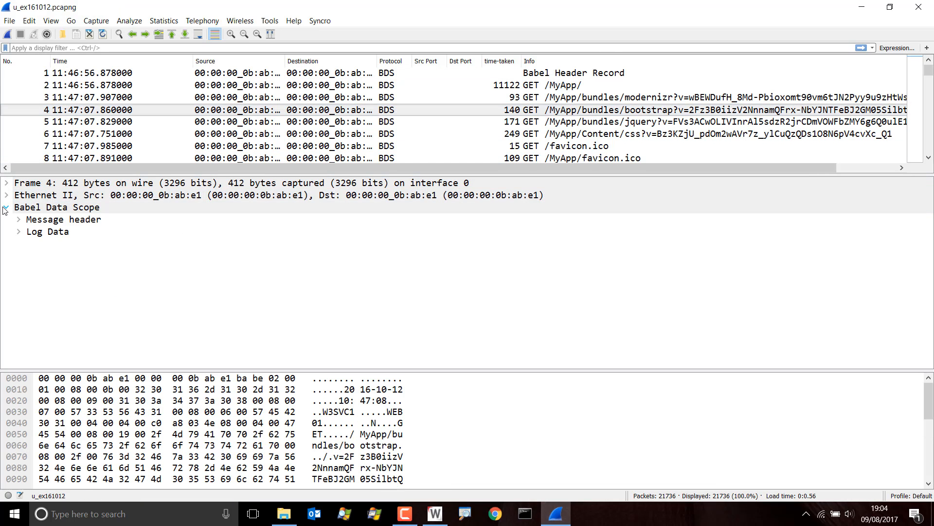
click(18, 231)
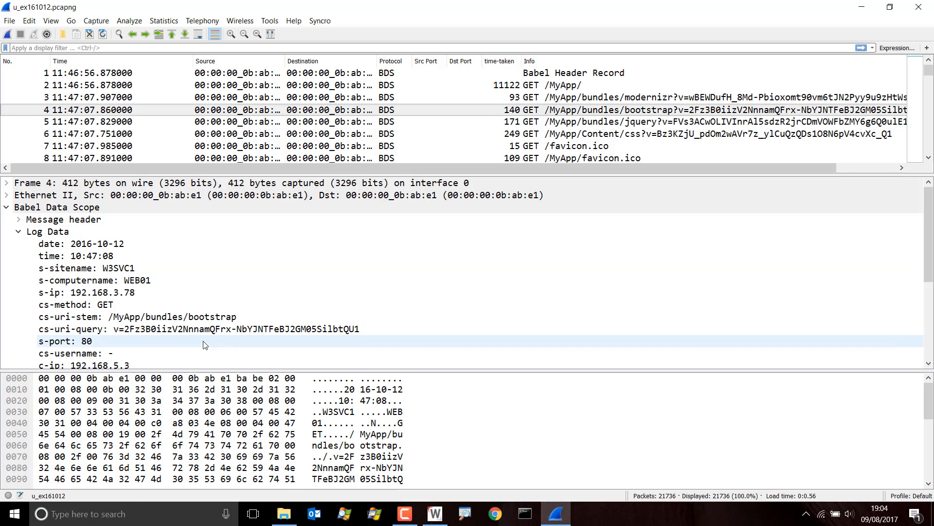
Filter the log records on the cs-uri-stem value /MyApp/bundles/bootstrap.
click(169, 318)
right_click(169, 320)
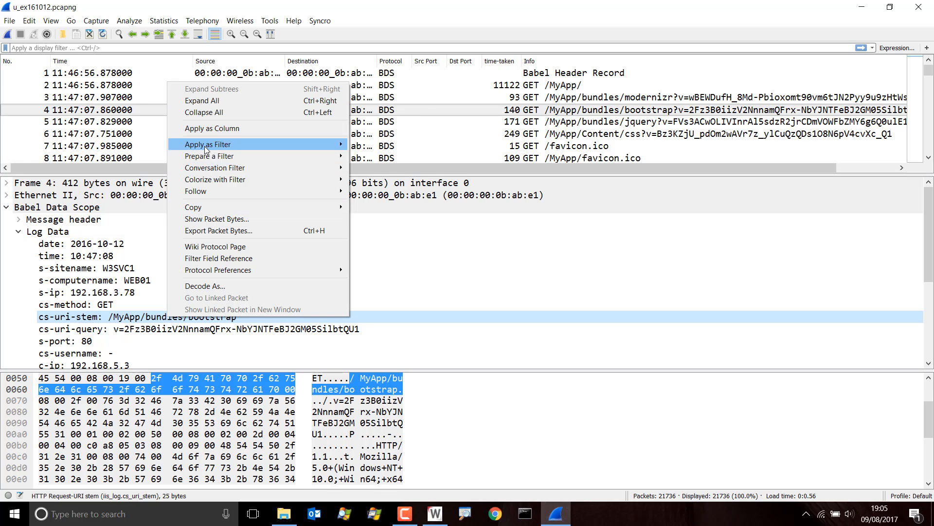
mouse_move(206, 150)
click(378, 146)
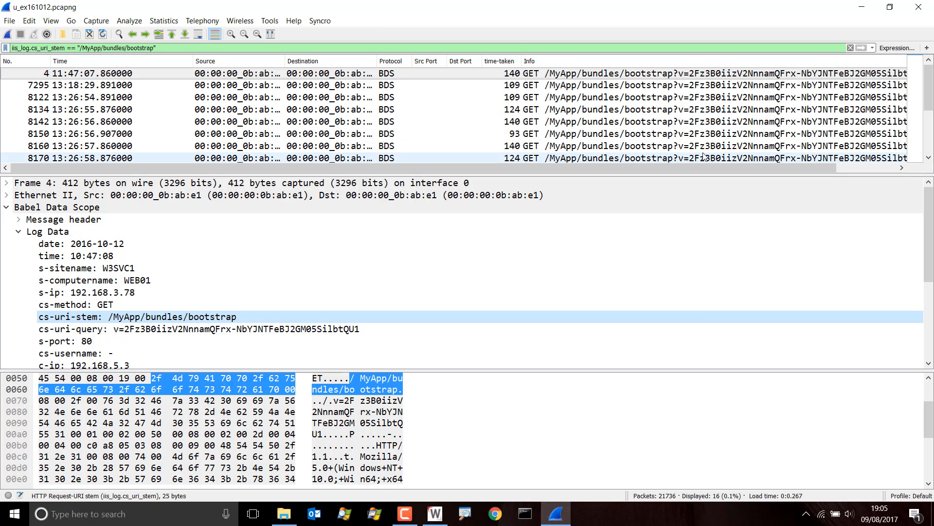
Examine the time-taken field and its Apply as Column option, and sort the filtered requests by time-taken in descending order.
drag(929, 250, 931, 336)
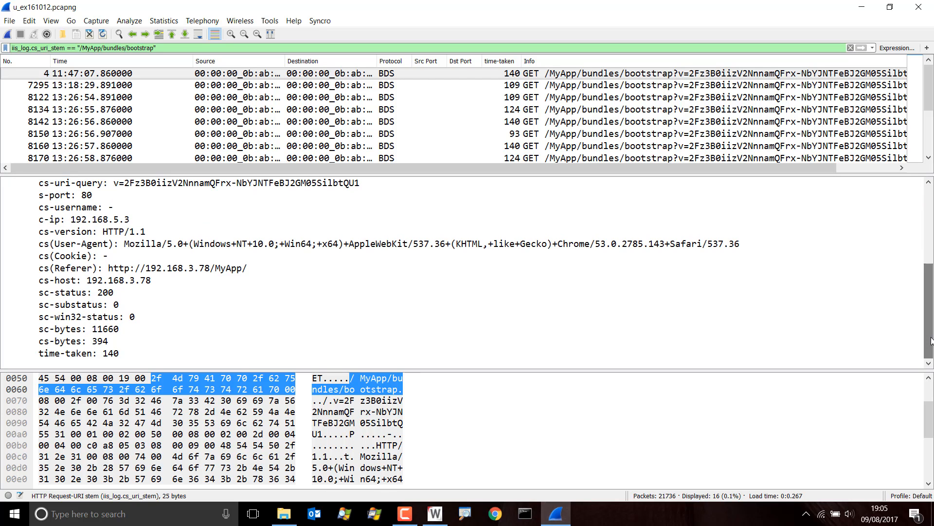
right_click(99, 351)
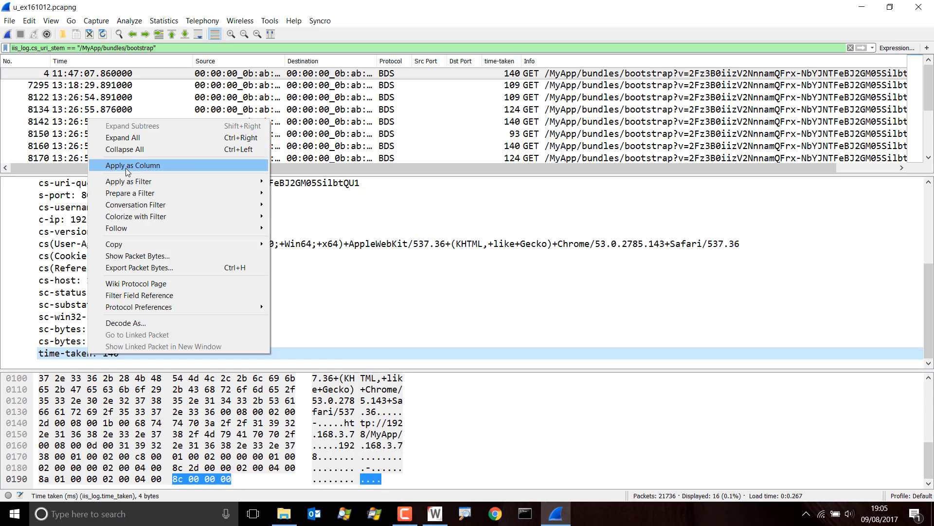
click(499, 63)
click(499, 63)
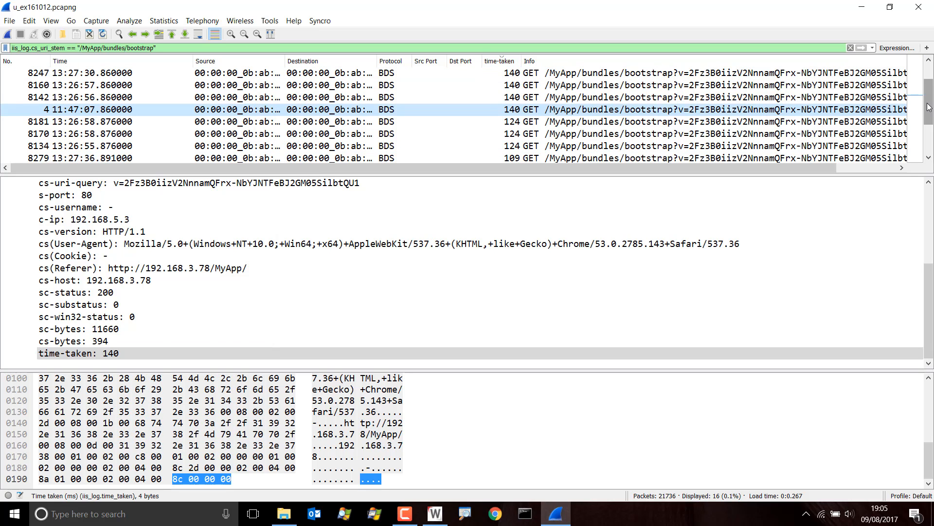
scroll(929, 102, up, 1)
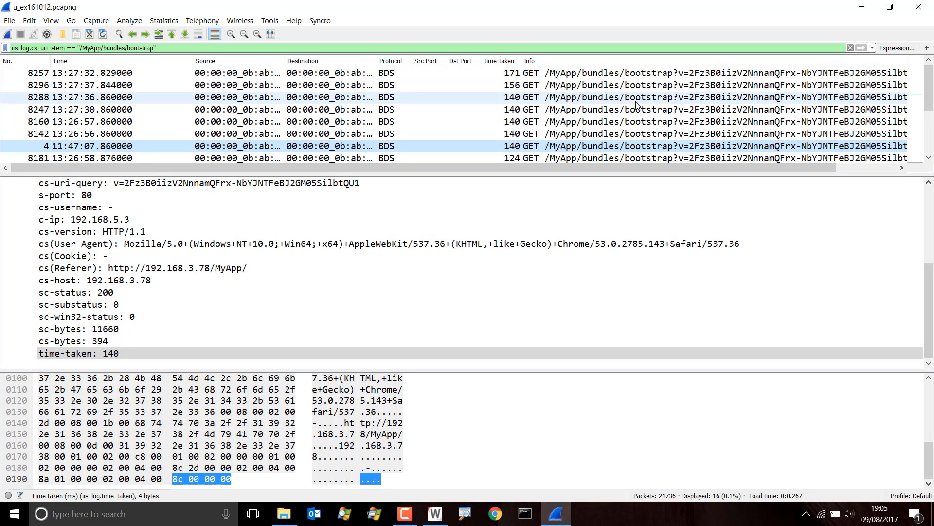
Clear the display filter and review all requests from the longest time-taken downward.
click(851, 48)
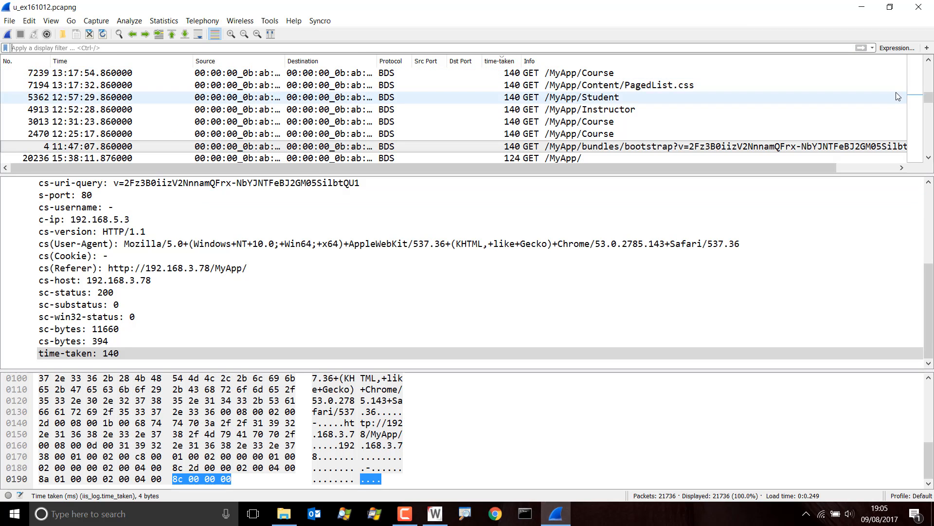
drag(929, 97, 927, 48)
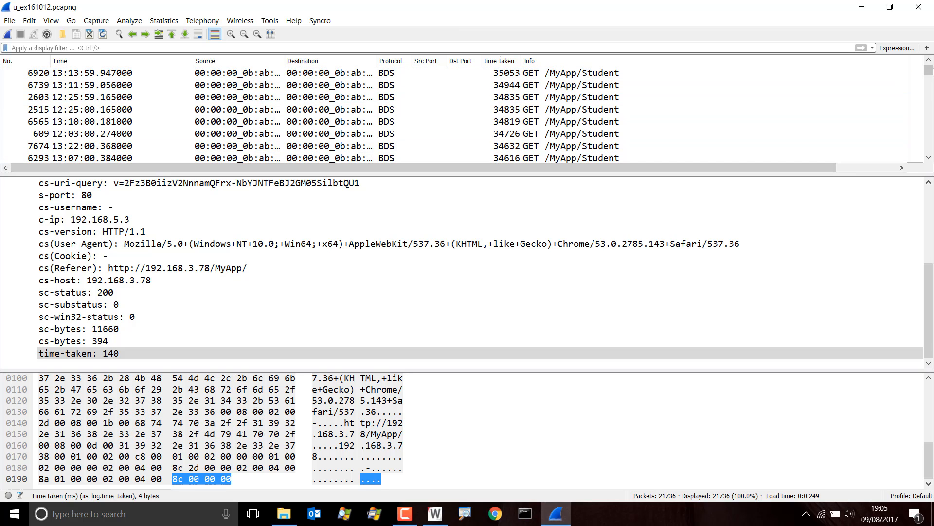
drag(931, 73, 929, 92)
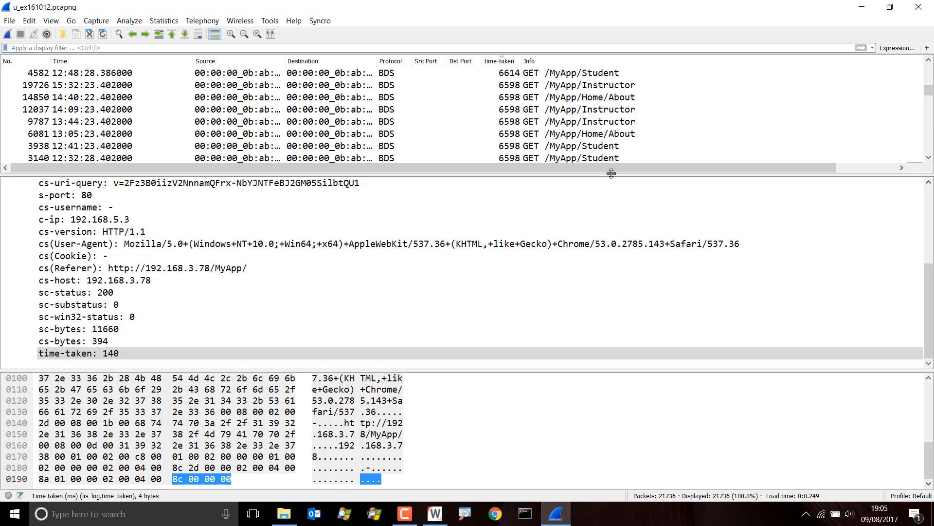
Close the Wireshark capture and trash the u_ex161012 log from the Workbench Desktop.
click(918, 8)
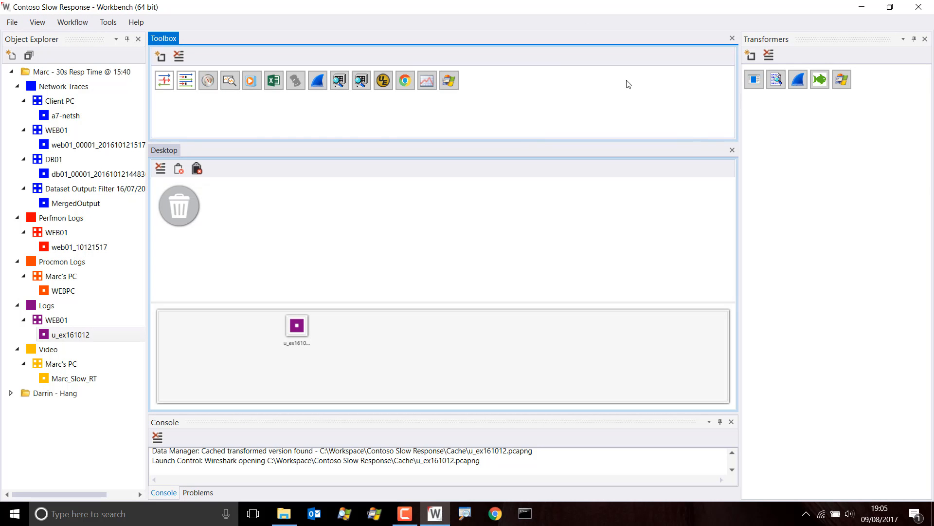
drag(300, 331, 181, 220)
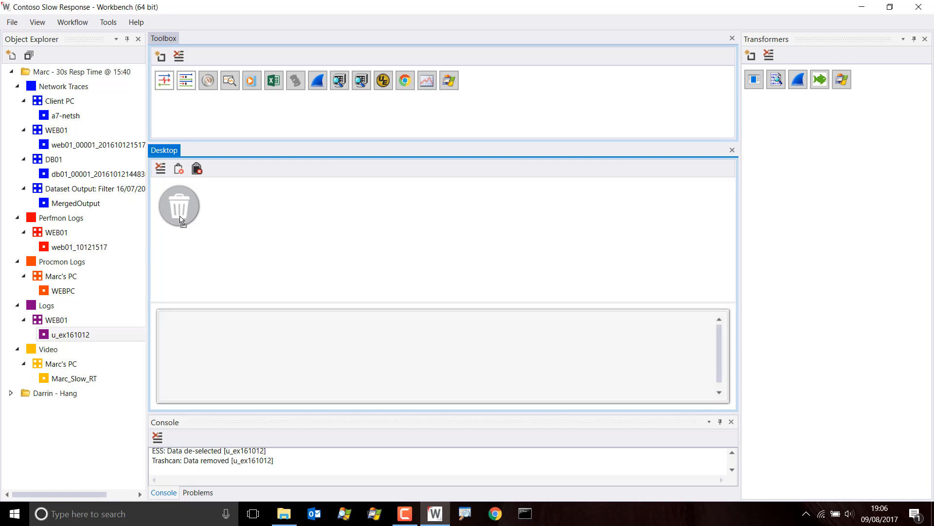
Start a new instance of the "Match traces from two capture points - no NATs" workflow from the Workflow Library.
click(72, 23)
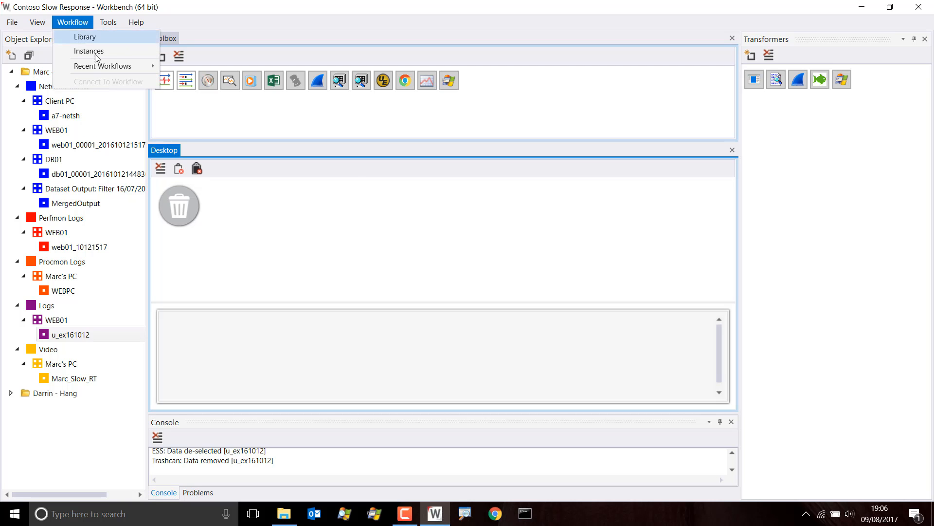
click(84, 37)
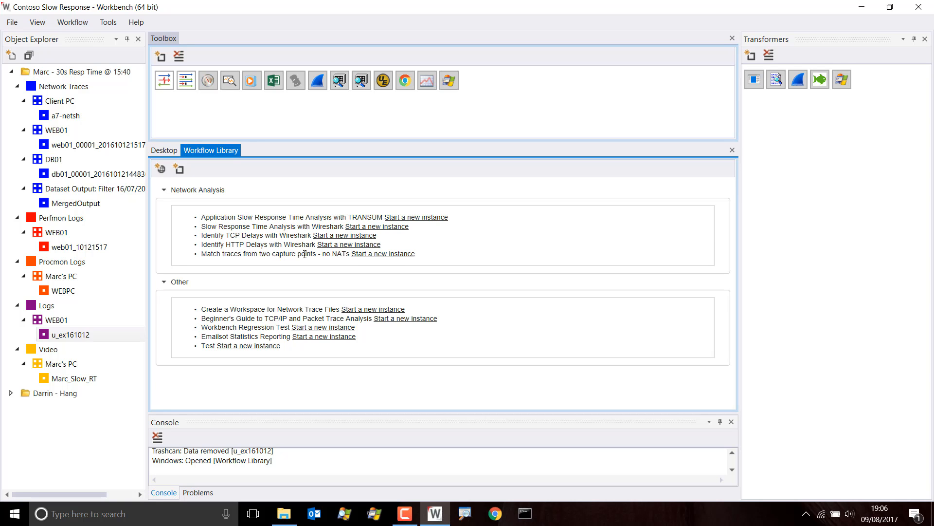
click(396, 255)
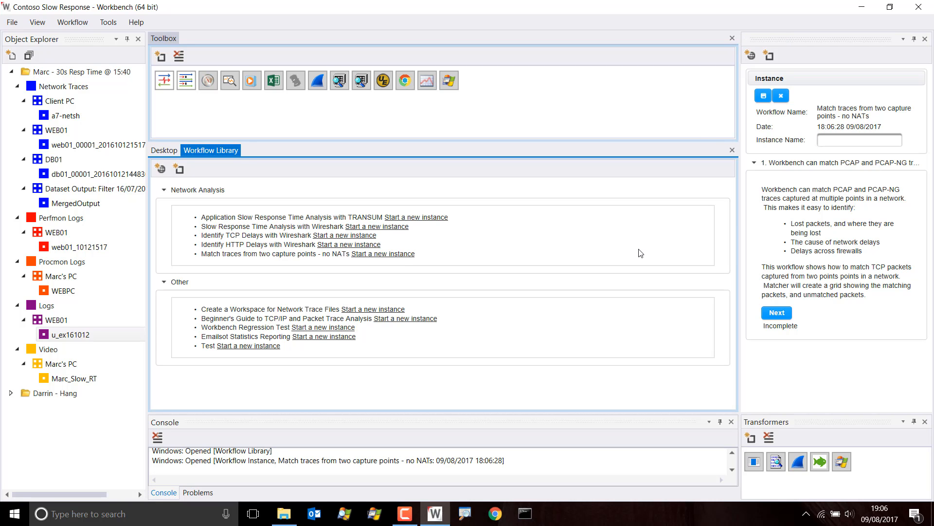
Name the workflow instance Test, save it, and advance to the Trace Data step.
click(833, 139)
text(Test)
click(765, 99)
click(777, 313)
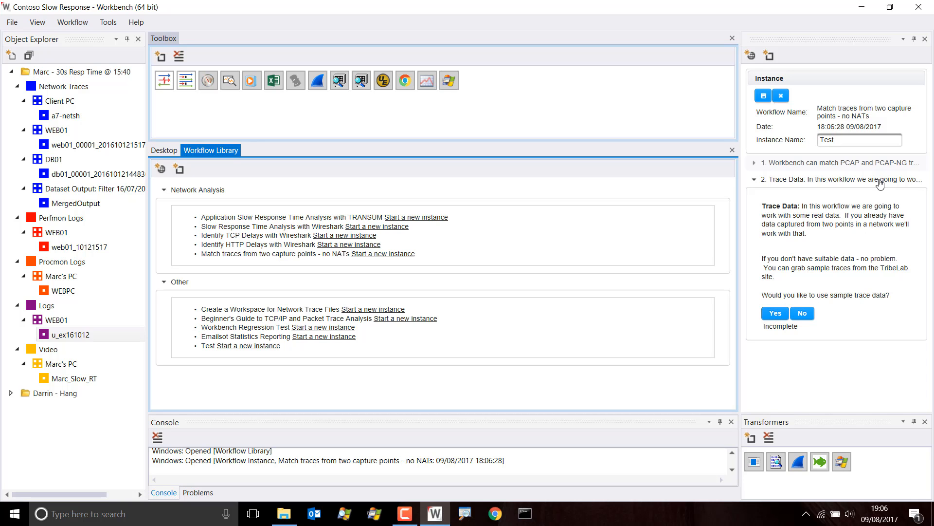